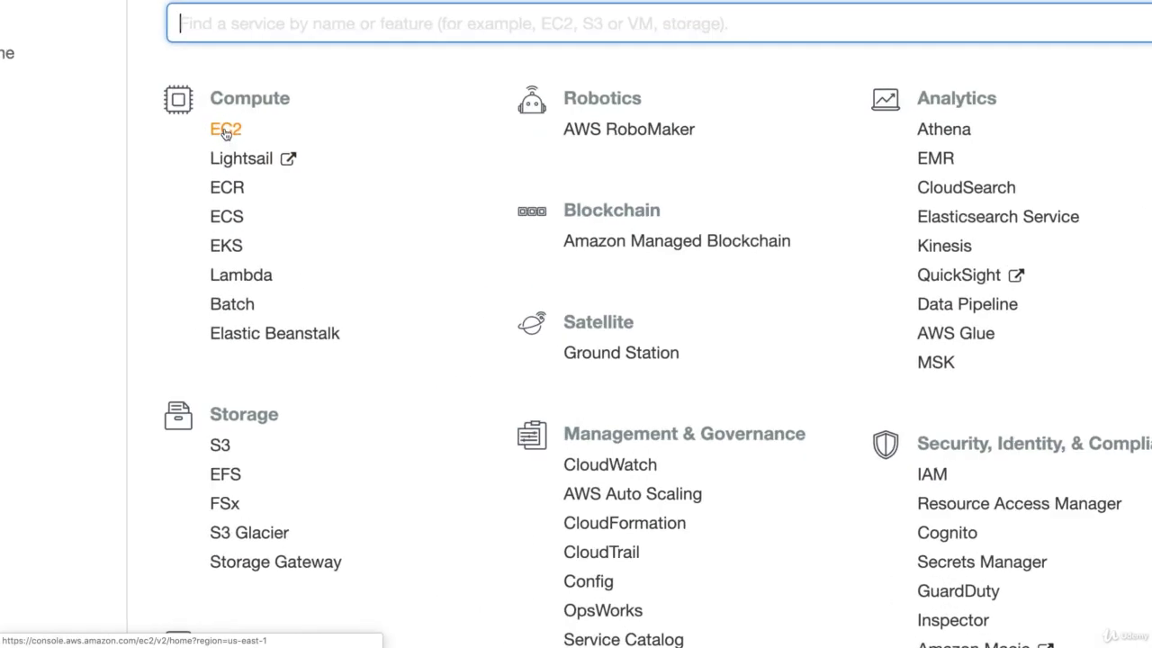
Step: Open the running EC2 instances and copy the IPv4 public IP of WebServer01
{"action": "left_click", "coordinate": [225, 132]}
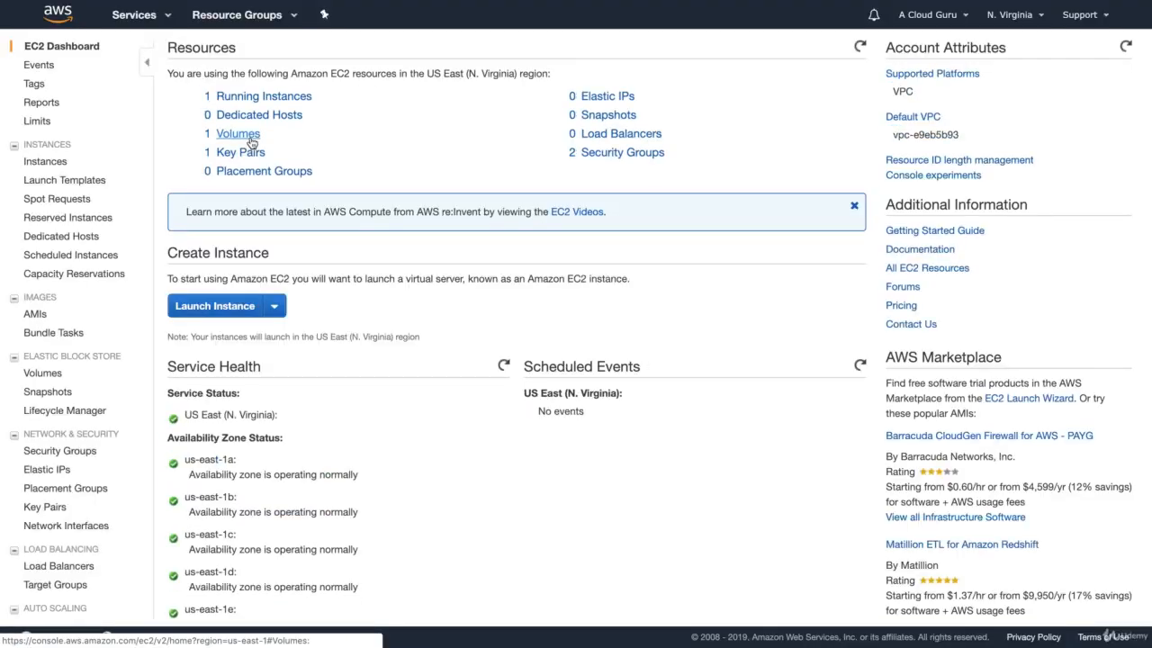
{"action": "left_click", "coordinate": [265, 96]}
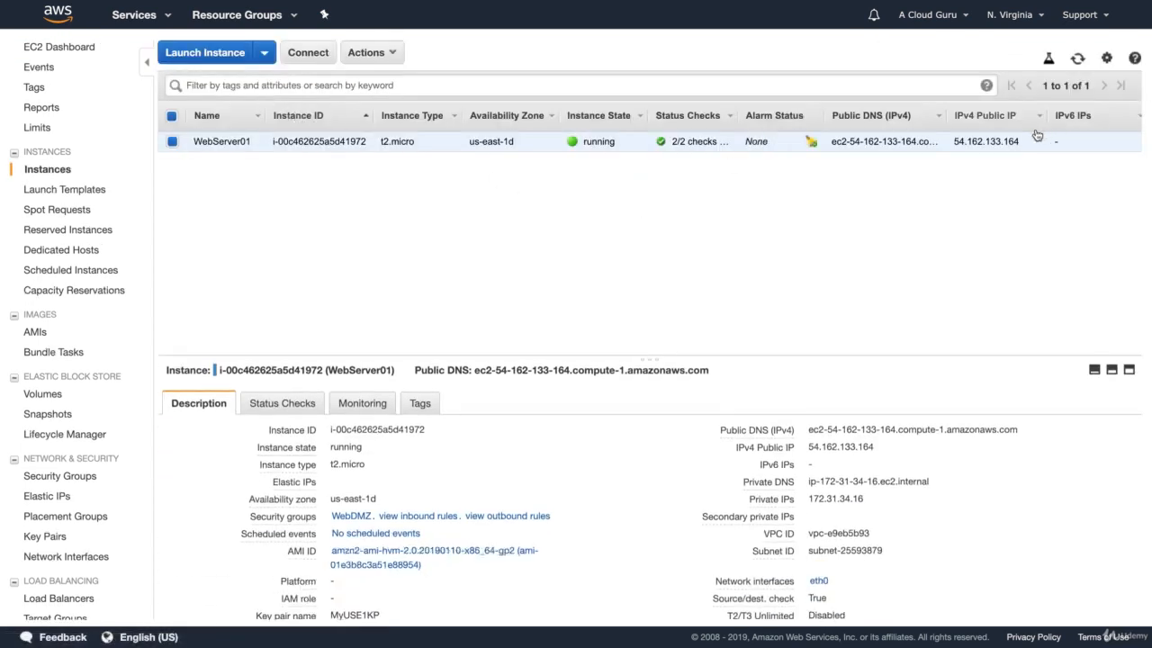
{"action": "left_click_drag", "start_coordinate": [960, 155], "coordinate": [959, 135]}
{"action": "double_click", "coordinate": [955, 141]}
{"action": "key", "text": "super+c"}
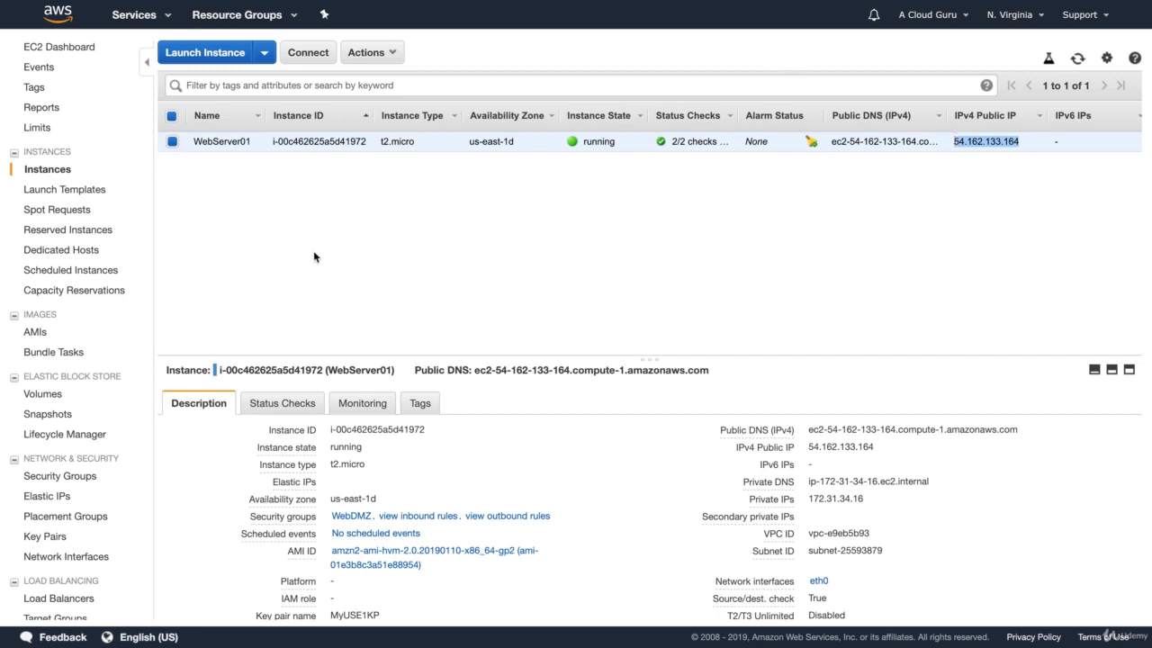
Step: Load 54.162.133.164 in a new browser tab to check the web page, and return to the EC2 console in full screen
{"action": "key", "text": "super+t"}
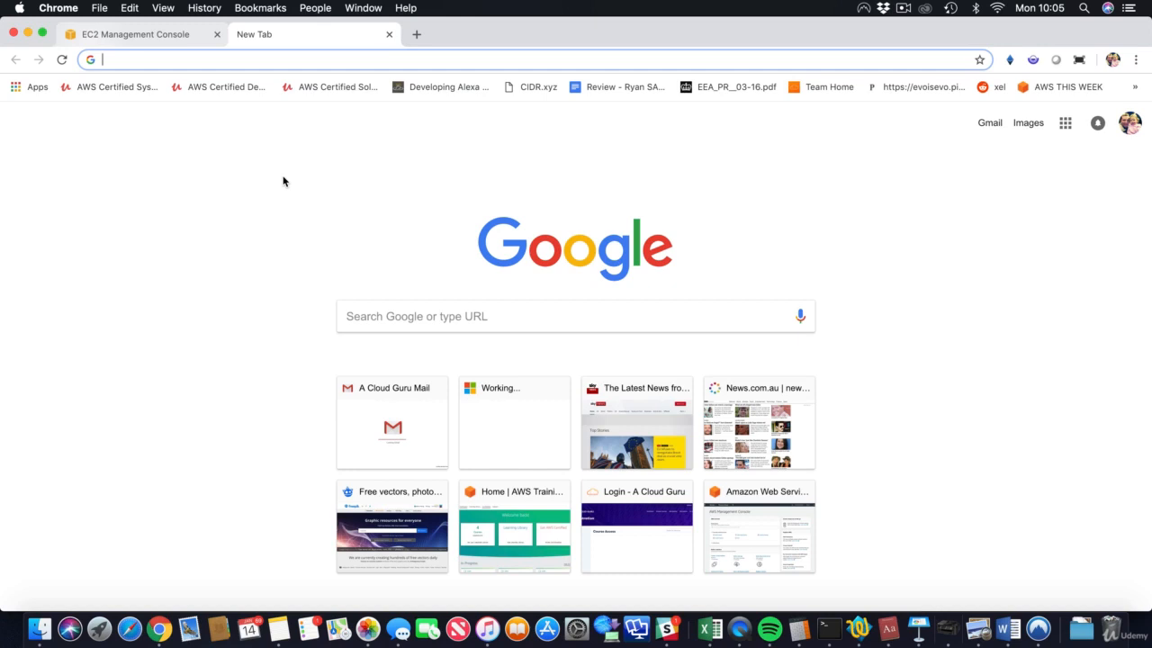
{"action": "key", "text": "super+v"}
{"action": "key", "text": "Return"}
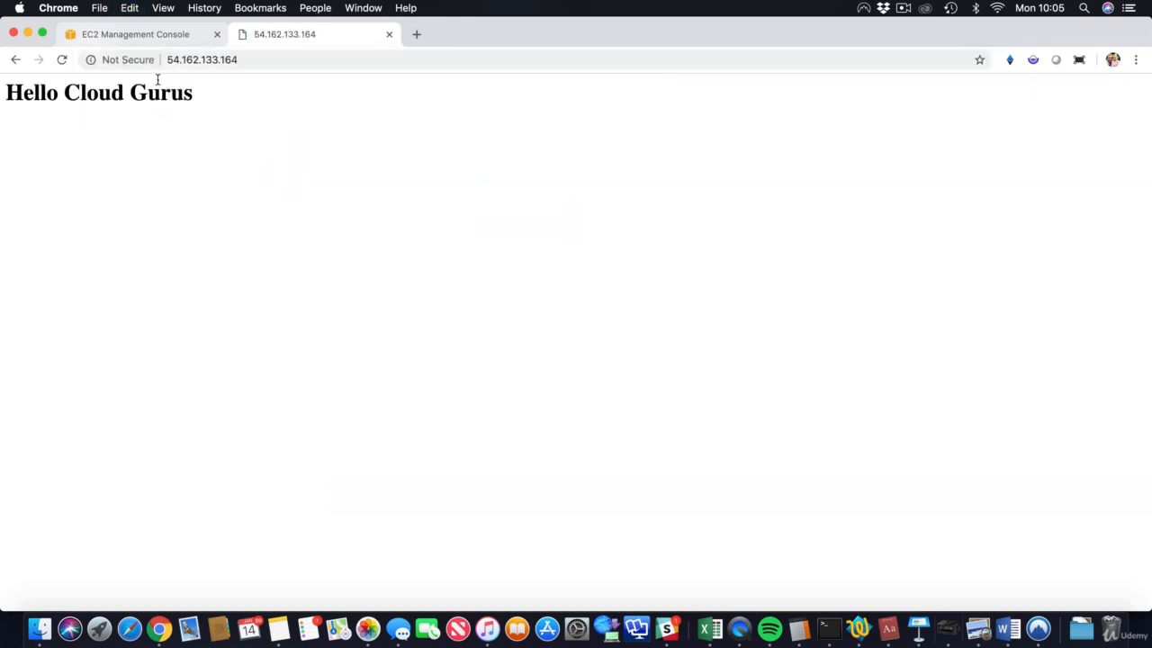
{"action": "left_click", "coordinate": [146, 36]}
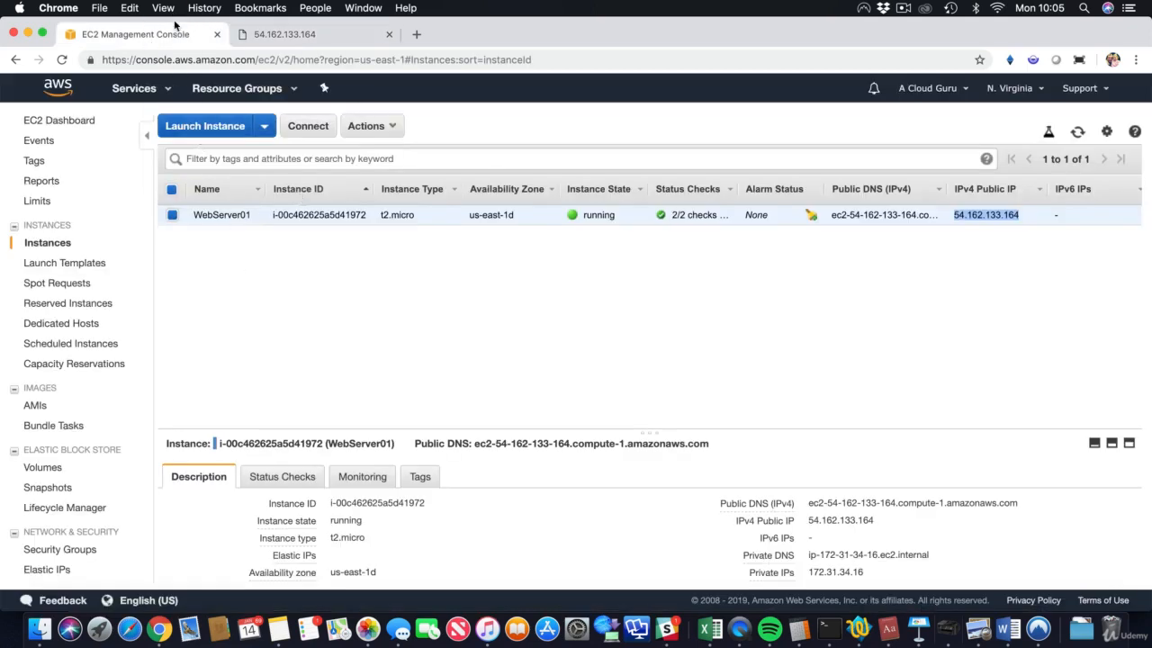
{"action": "key", "text": "ctrl+super+f"}
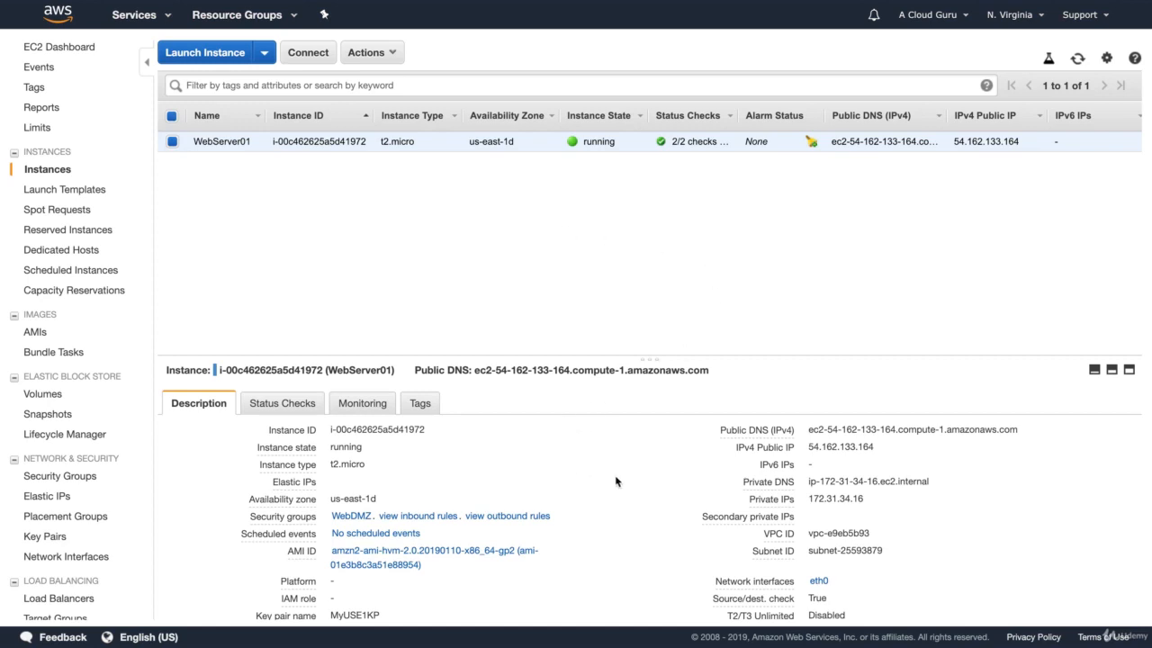
Step: Review the description details of WebServer01 and view the inbound rules of its security group
{"action": "scroll", "coordinate": [615, 477], "scroll_direction": "down", "scroll_amount": 2}
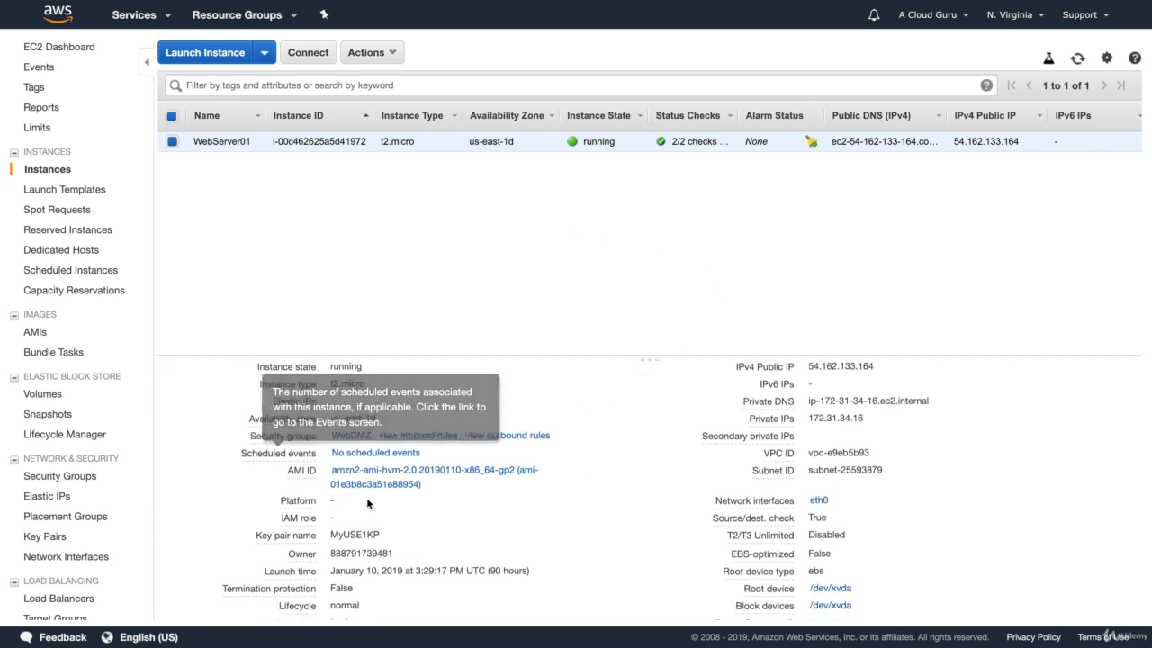
{"action": "scroll", "coordinate": [367, 504], "scroll_direction": "up", "scroll_amount": 2}
{"action": "mouse_move", "coordinate": [290, 500]}
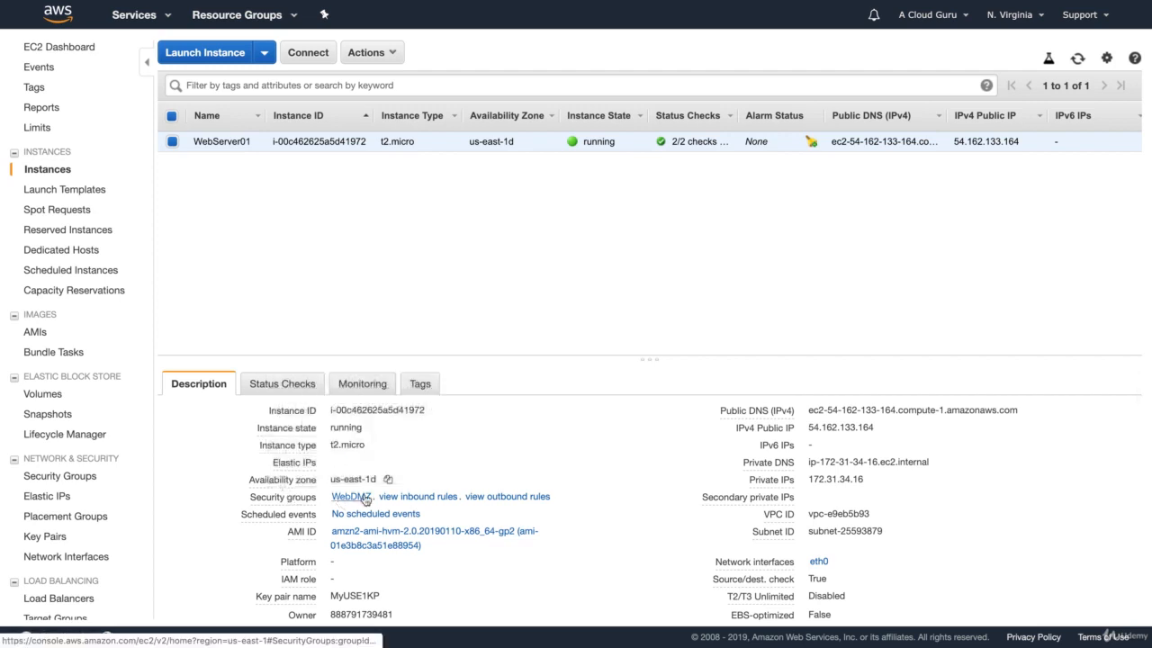
{"action": "left_click", "coordinate": [439, 498]}
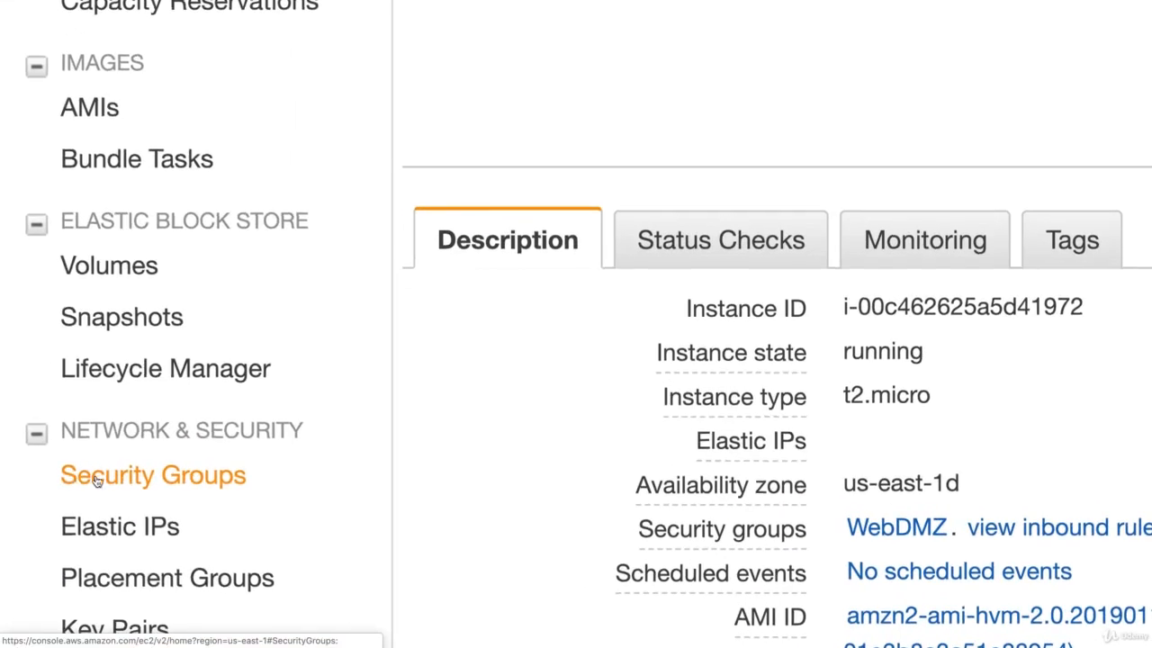
Step: Open the EC2 security groups and show the inbound rules of the WebDMZ group
{"action": "left_click", "coordinate": [37, 477]}
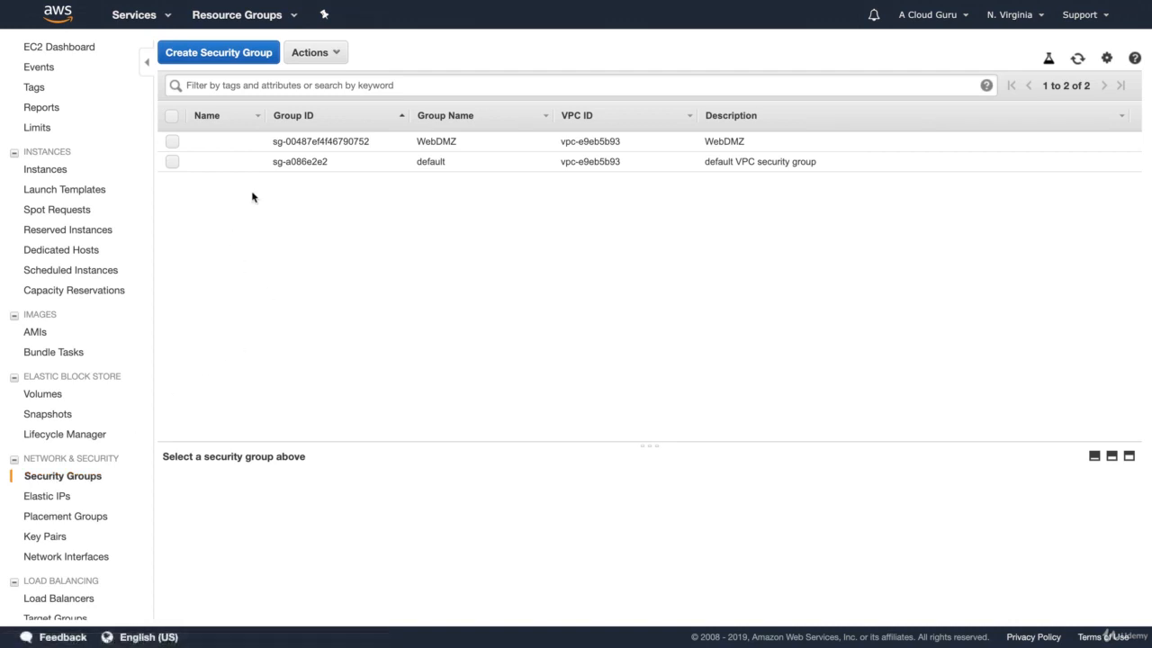
{"action": "left_click", "coordinate": [172, 141]}
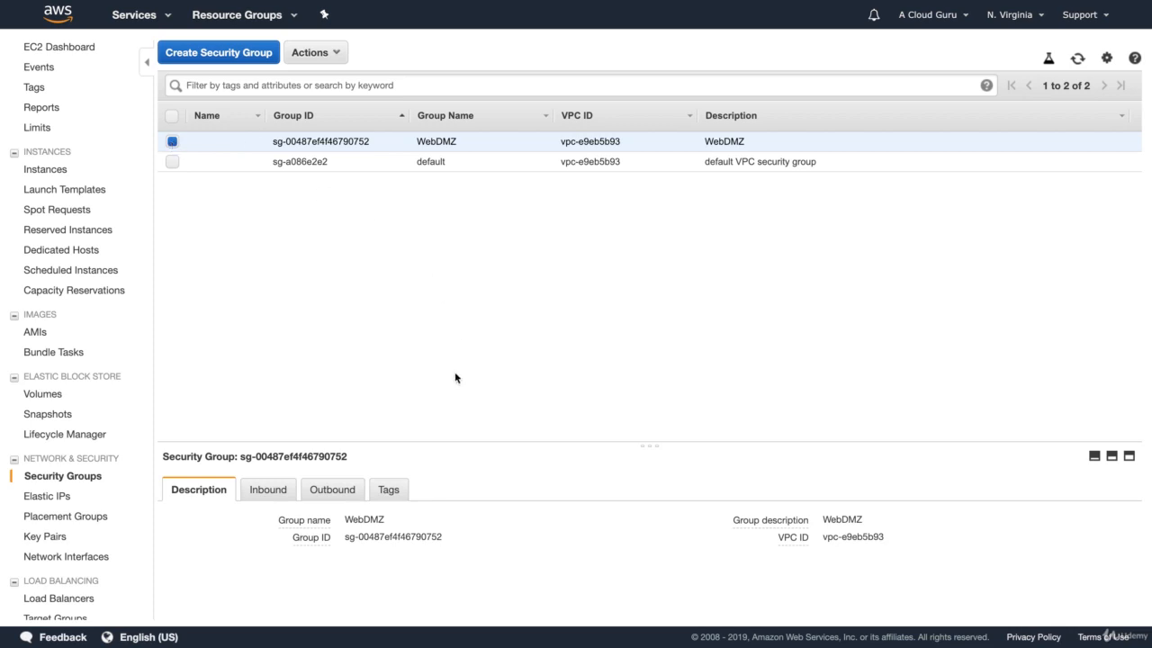
{"action": "left_click", "coordinate": [1111, 456]}
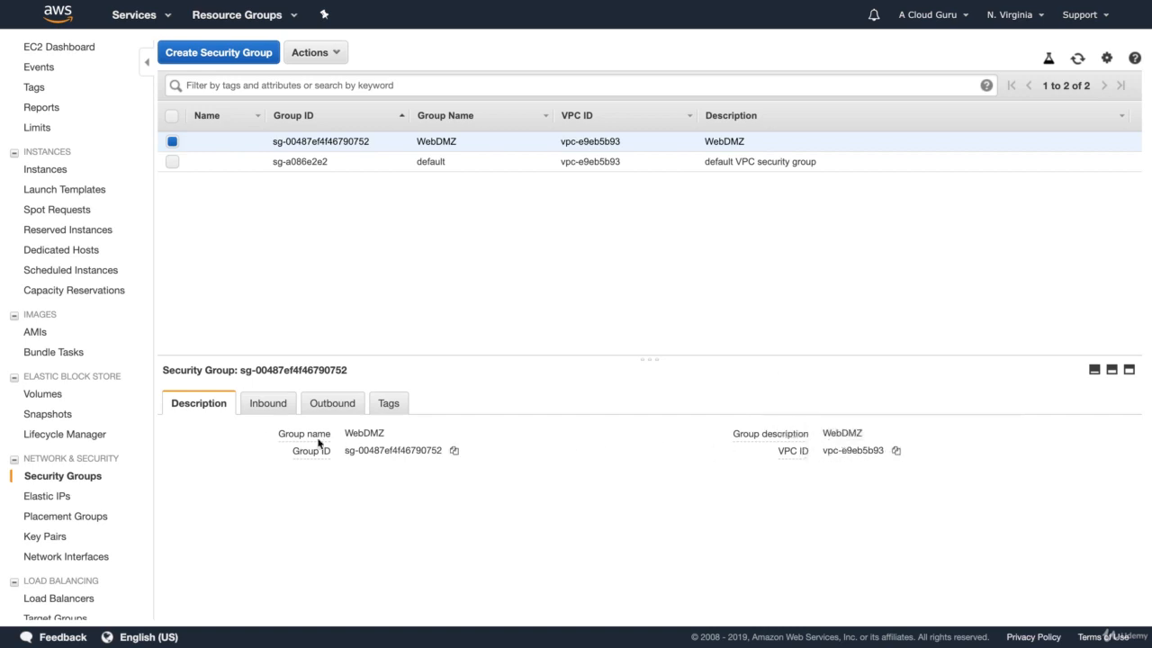
{"action": "left_click", "coordinate": [268, 407]}
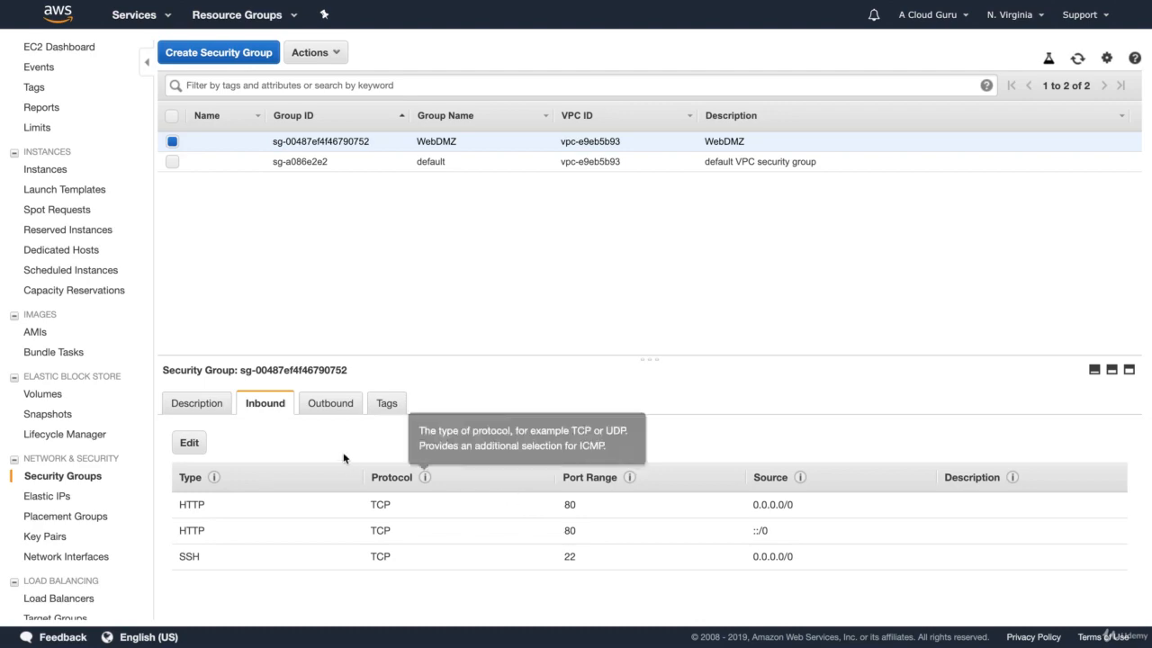
Step: Delete both HTTP port 80 inbound rules from WebDMZ, save, and reload the web server's page to test access
{"action": "left_click", "coordinate": [188, 443]}
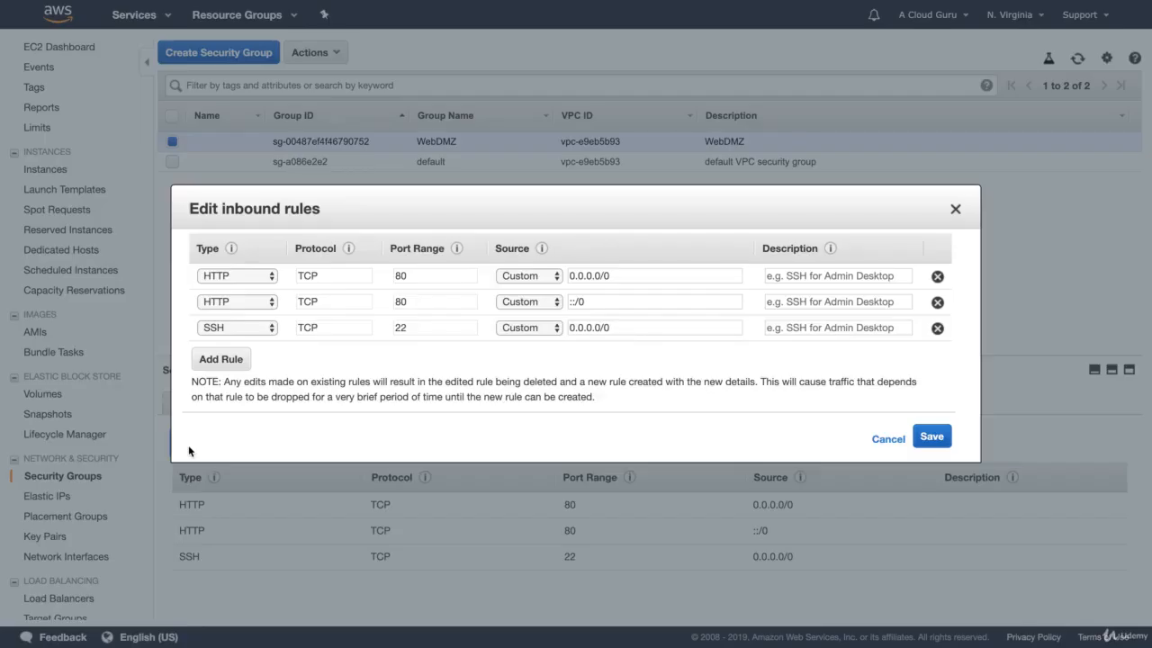
{"action": "left_click", "coordinate": [937, 276]}
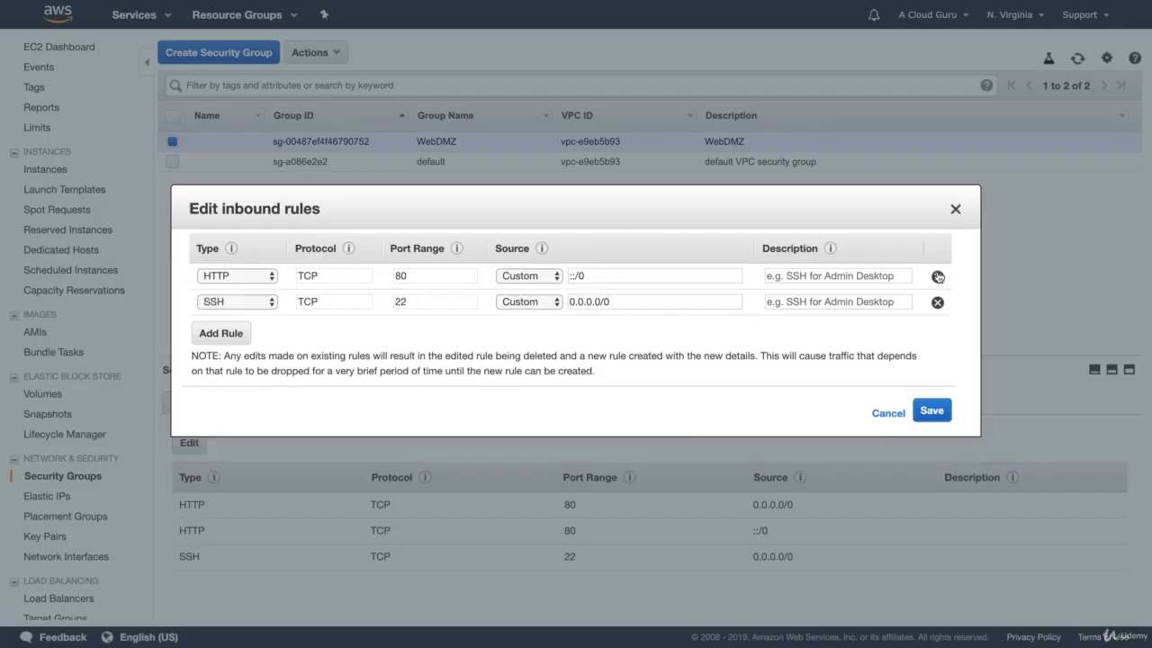
{"action": "left_click", "coordinate": [936, 276]}
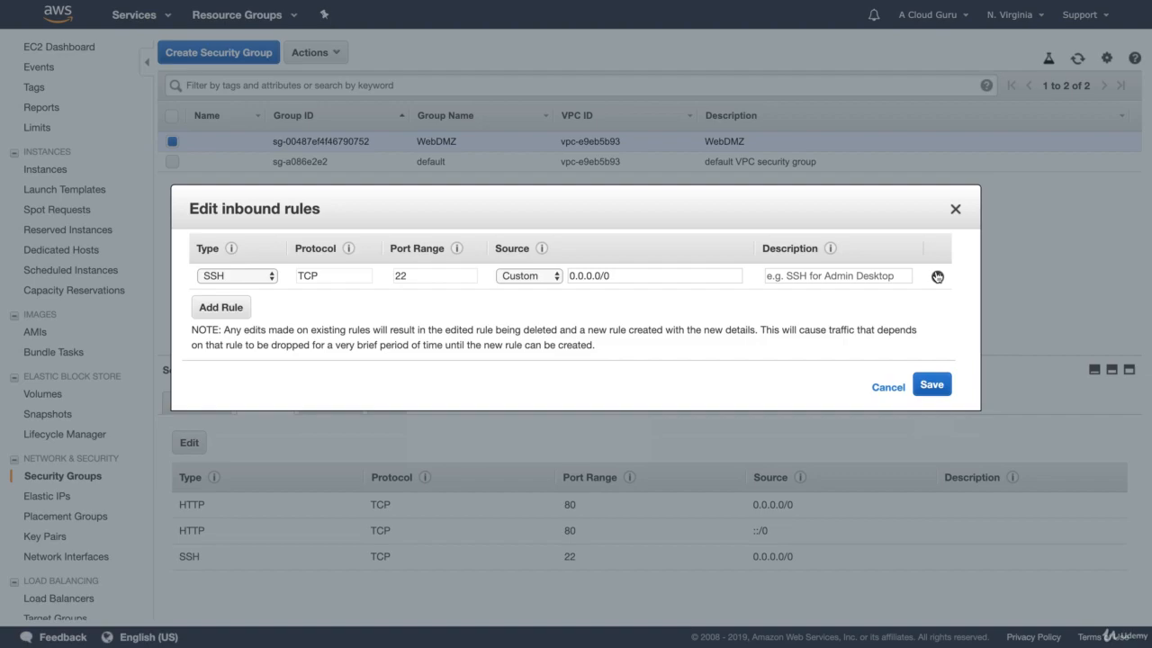
{"action": "left_click", "coordinate": [935, 386]}
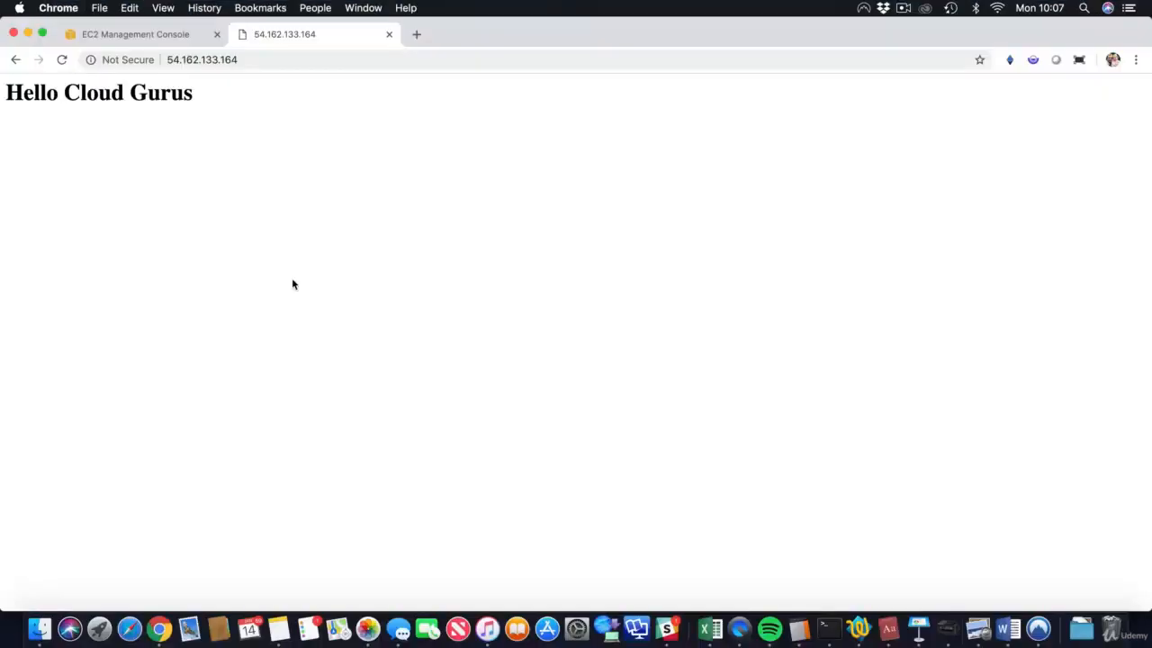
{"action": "key", "text": "super+r"}
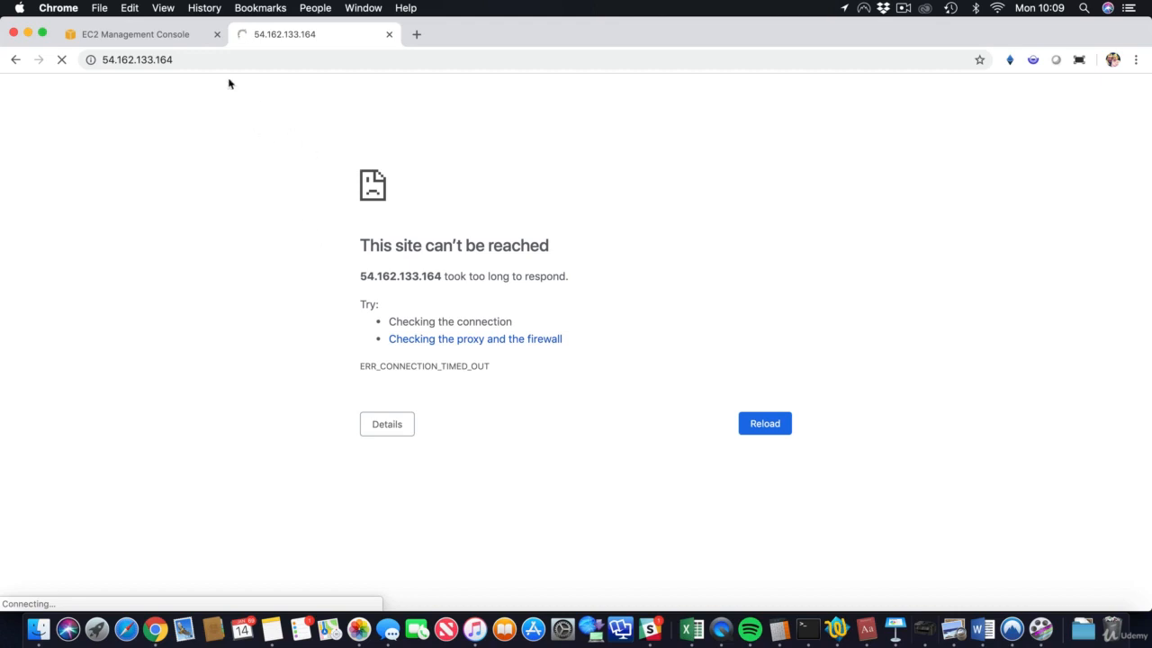
Step: Add an HTTP inbound rule on port 80 with source 0.0.0.0/0, ::/0 to the WebDMZ security group and save it
{"action": "left_click", "coordinate": [144, 36]}
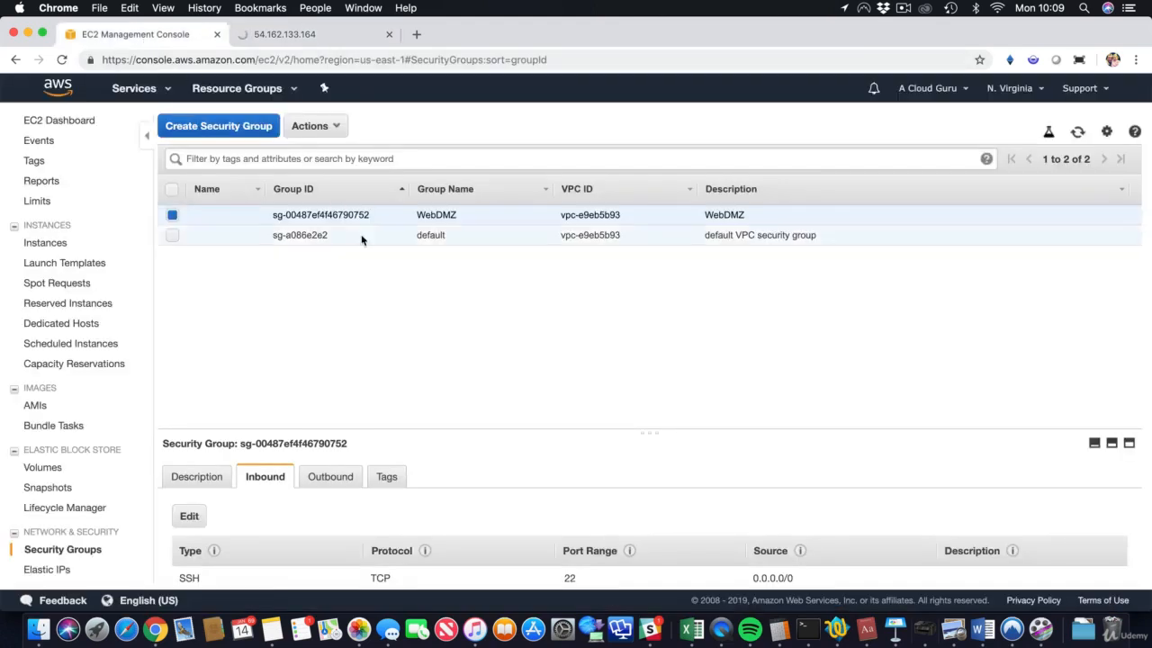
{"action": "left_click", "coordinate": [193, 518]}
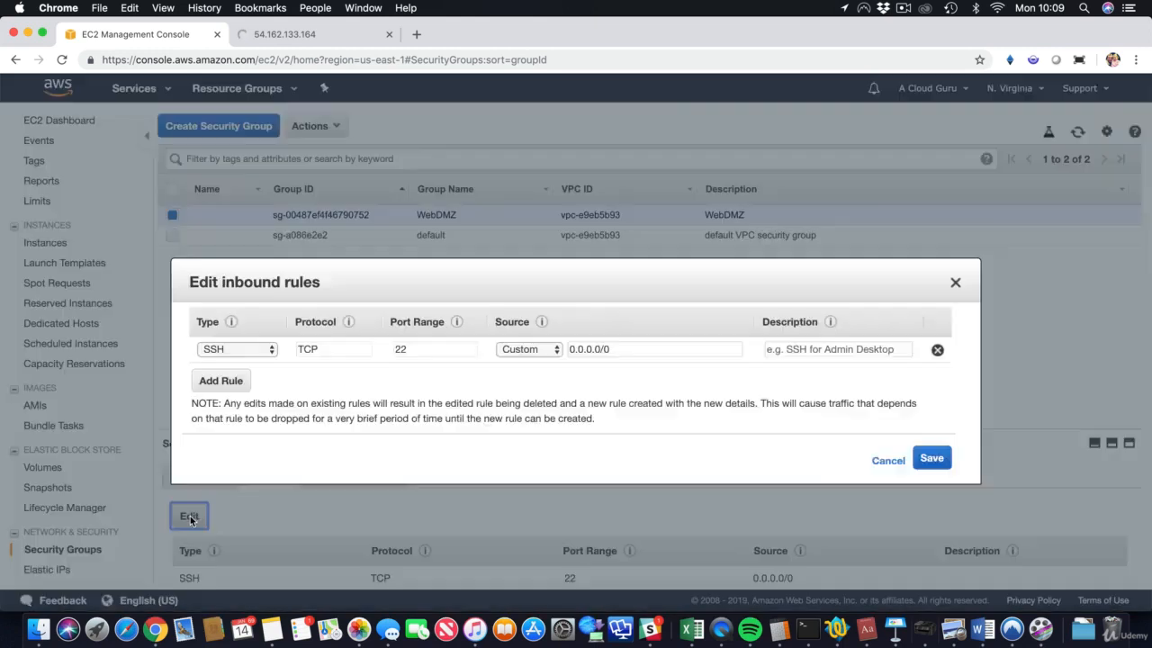
{"action": "left_click", "coordinate": [252, 349]}
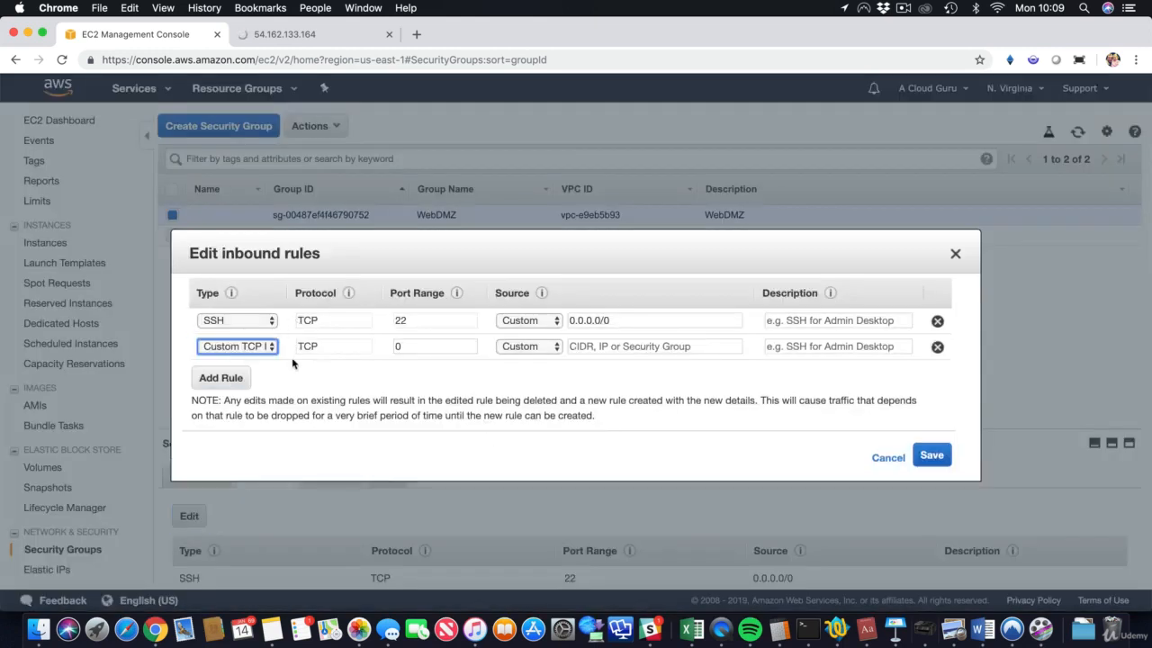
{"action": "left_click", "coordinate": [250, 349]}
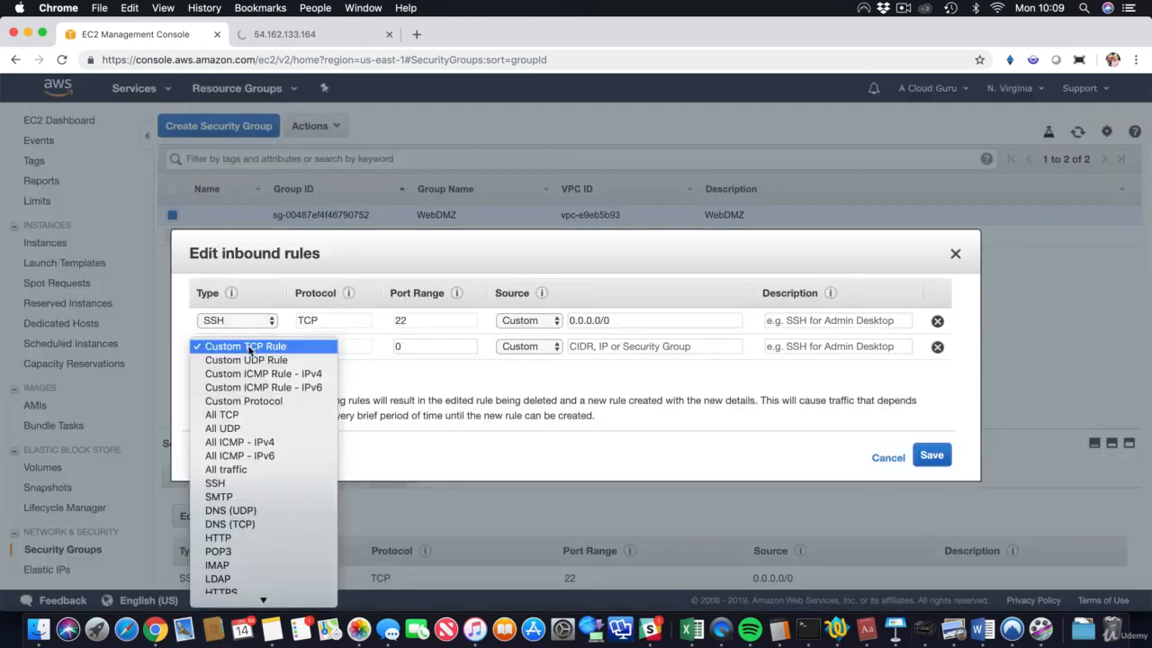
{"action": "left_click", "coordinate": [258, 537]}
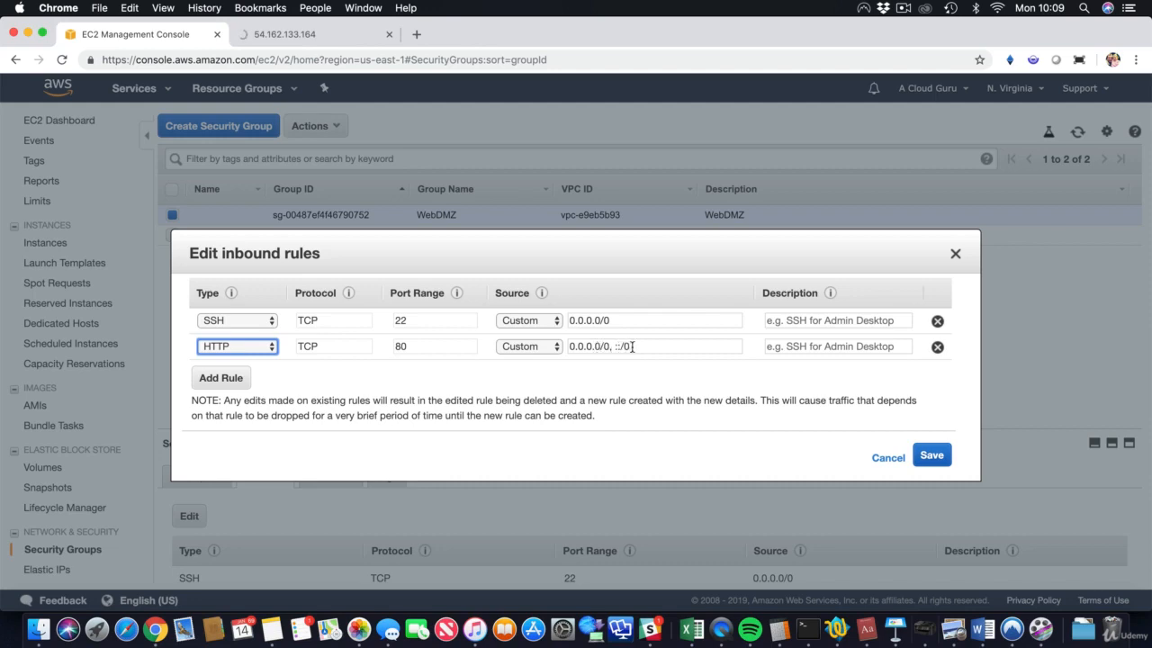
{"action": "left_click", "coordinate": [927, 454]}
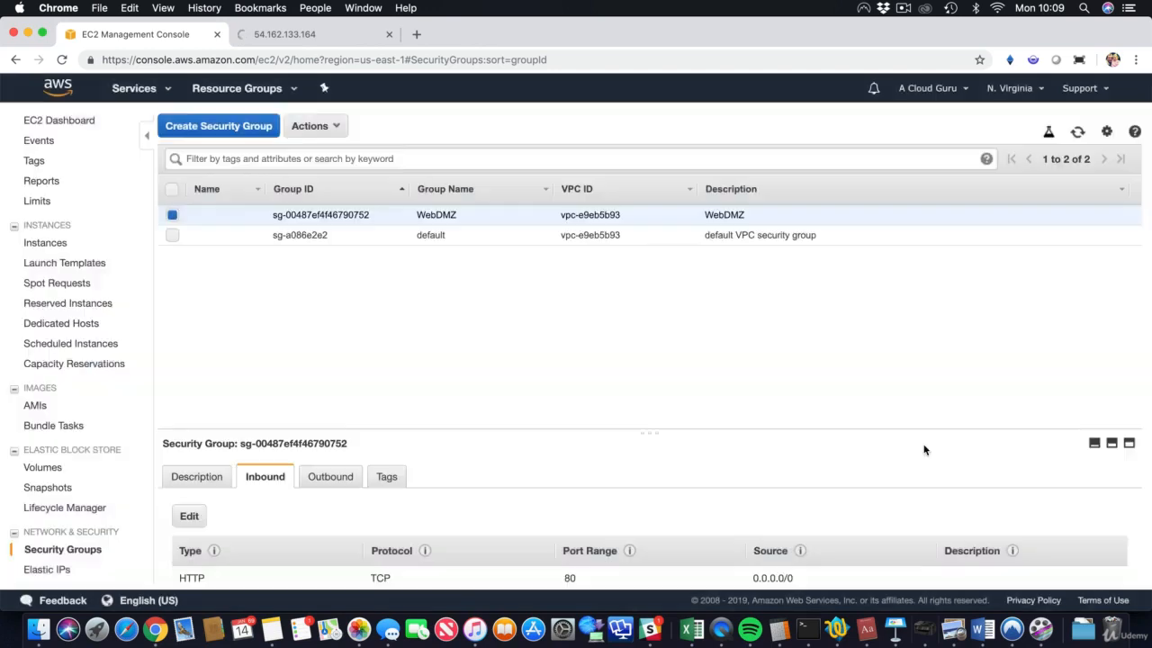
Step: Look at the default security group, reselect only WebDMZ, and view its inbound rules in full screen
{"action": "scroll", "coordinate": [634, 530], "scroll_direction": "down", "scroll_amount": 3}
{"action": "scroll", "coordinate": [601, 494], "scroll_direction": "down", "scroll_amount": 3}
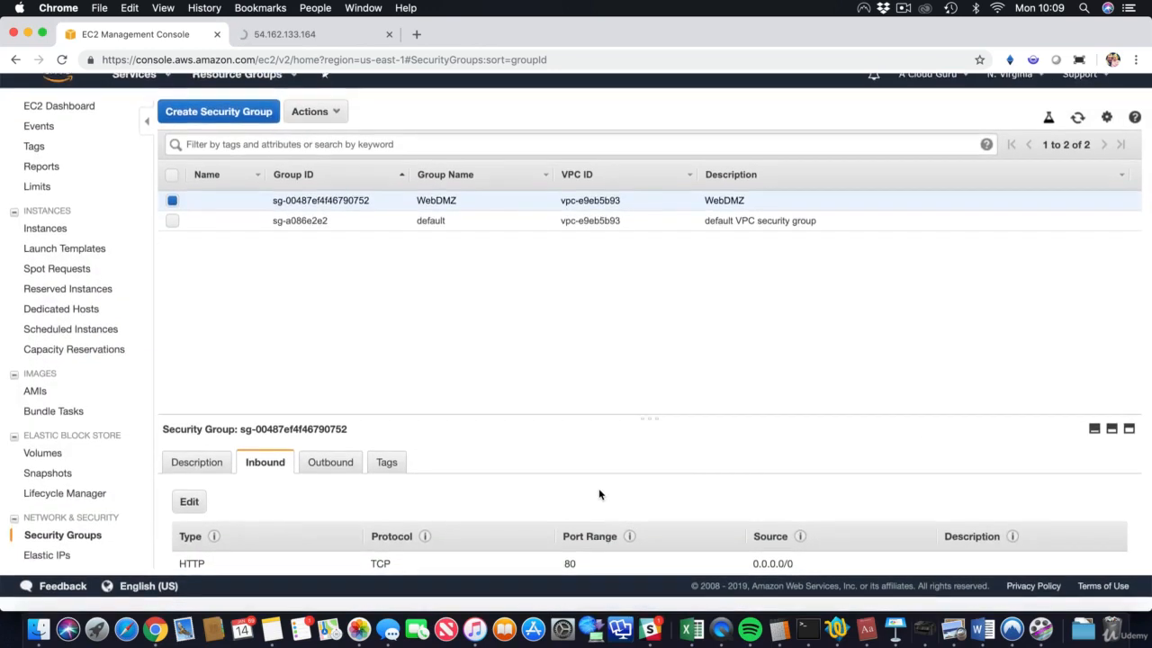
{"action": "left_click", "coordinate": [173, 235]}
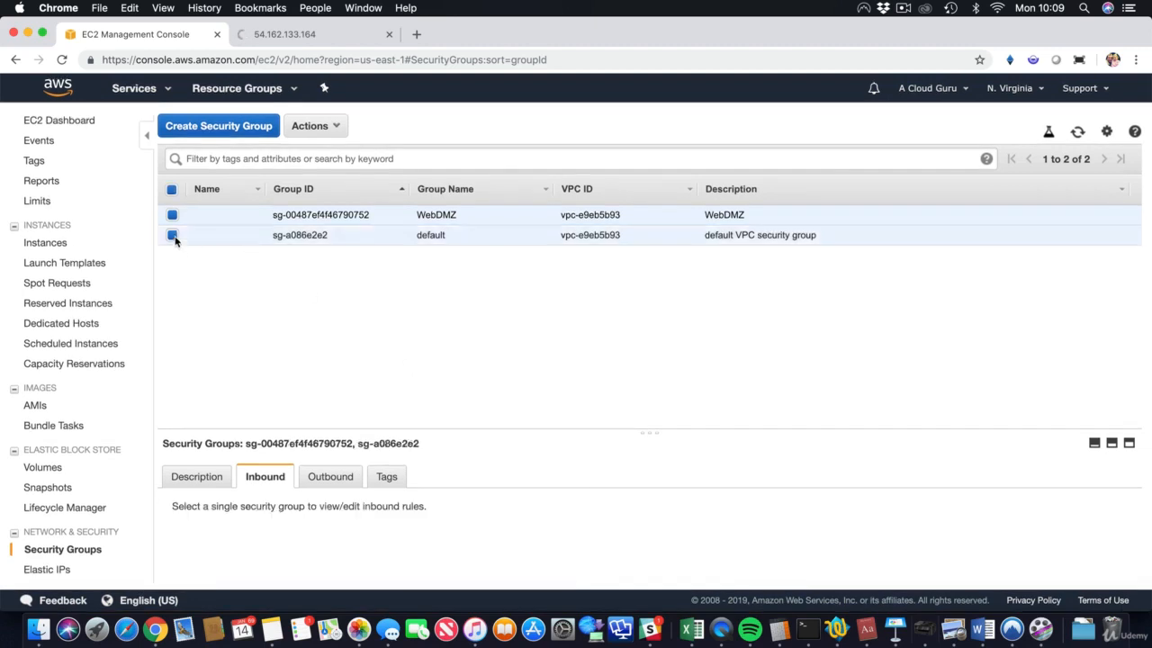
{"action": "left_click", "coordinate": [175, 239]}
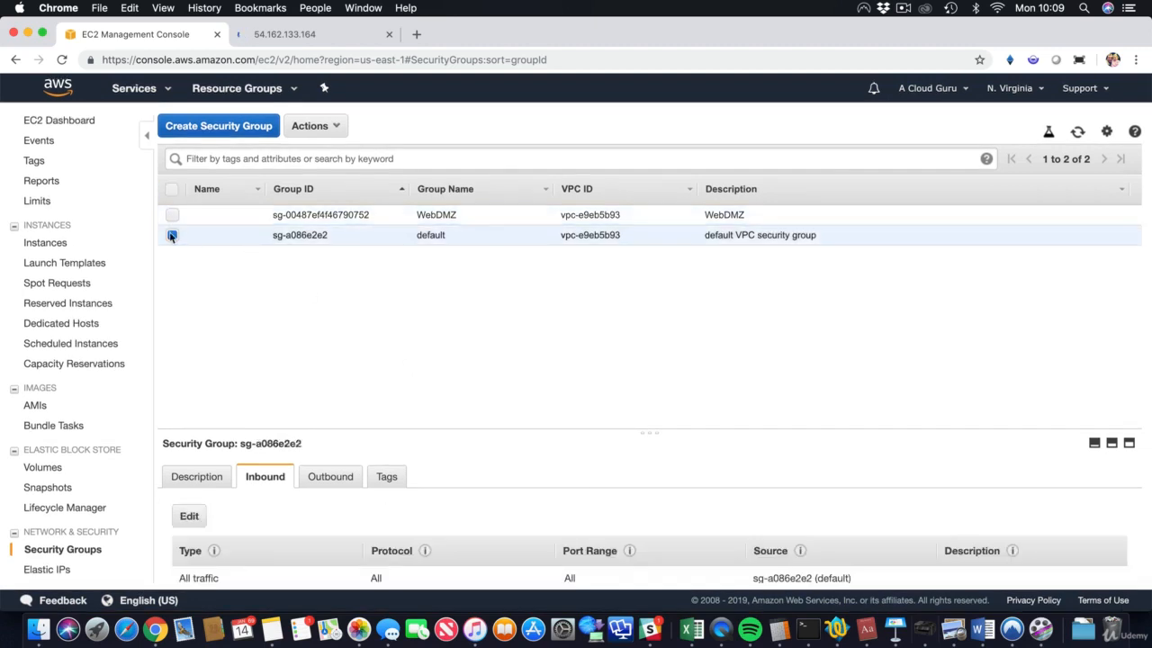
{"action": "left_click", "coordinate": [172, 237]}
{"action": "left_click", "coordinate": [172, 215]}
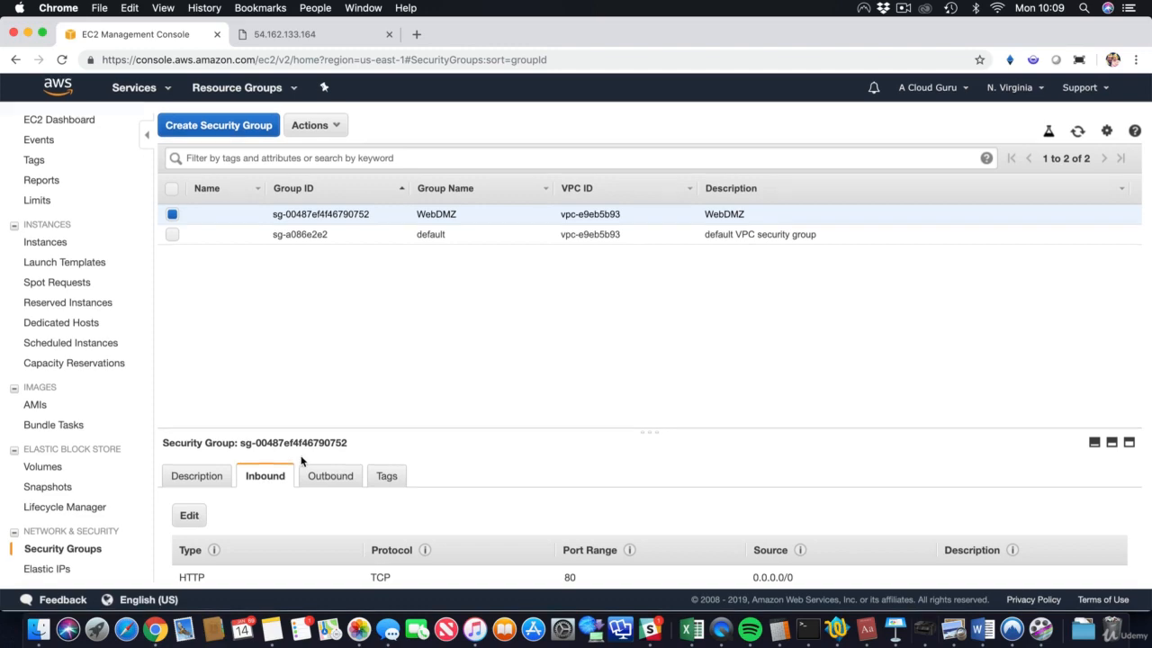
{"action": "left_click", "coordinate": [163, 8]}
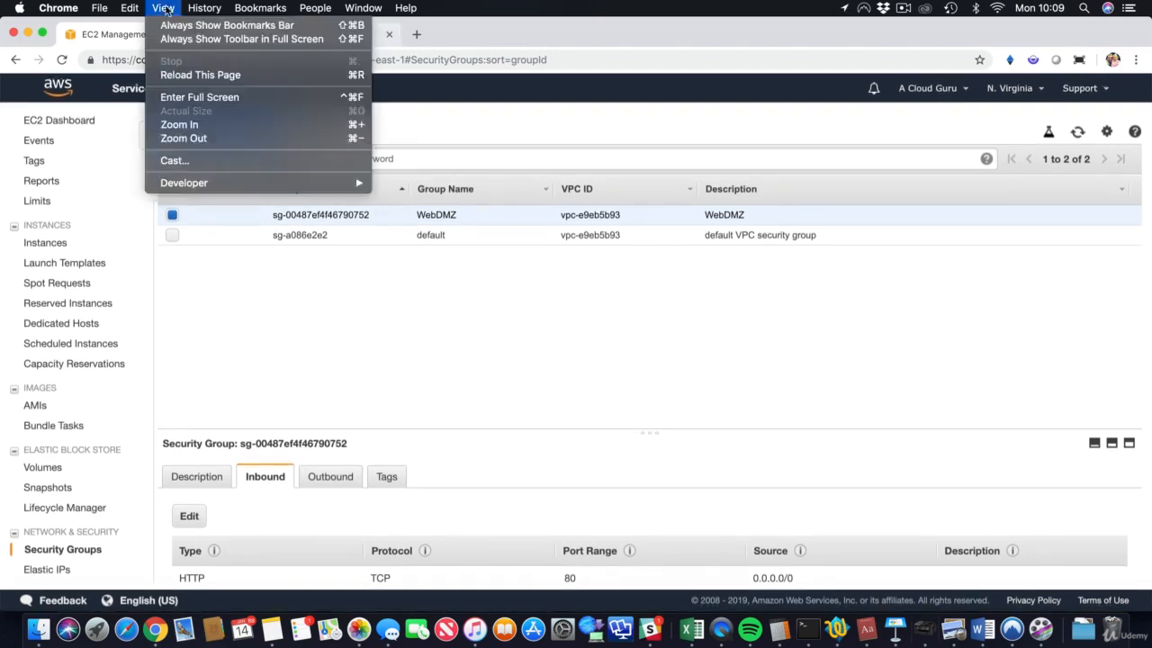
{"action": "left_click", "coordinate": [203, 97]}
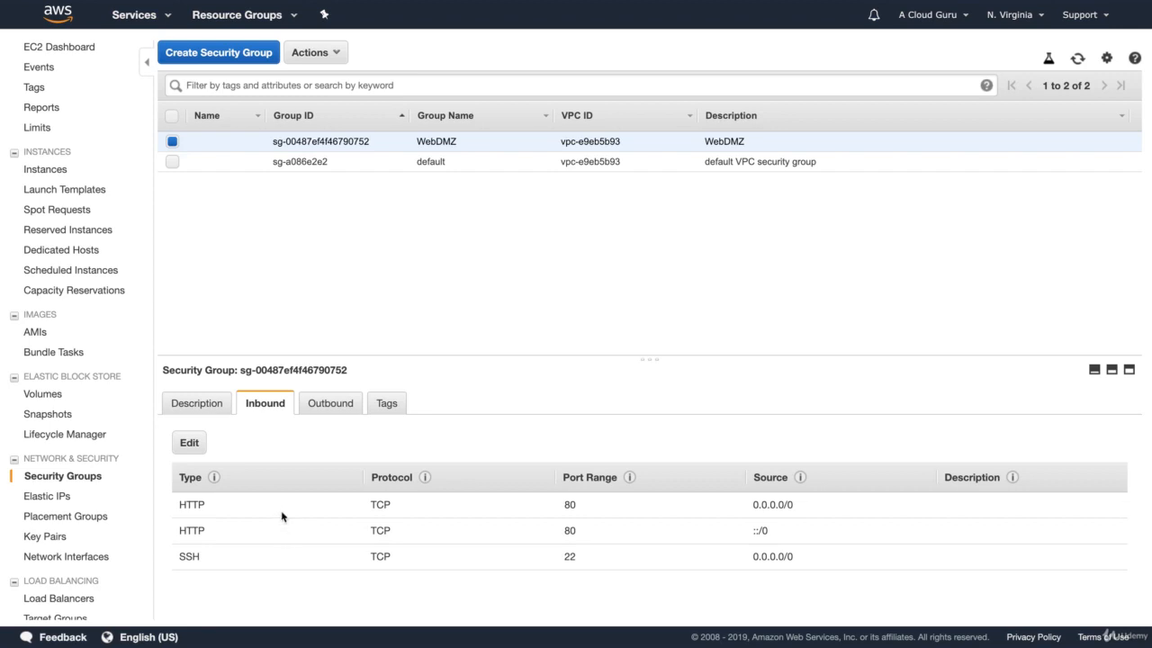
Step: Delete the All traffic outbound rule from the WebDMZ security group and save the change
{"action": "left_click", "coordinate": [338, 404]}
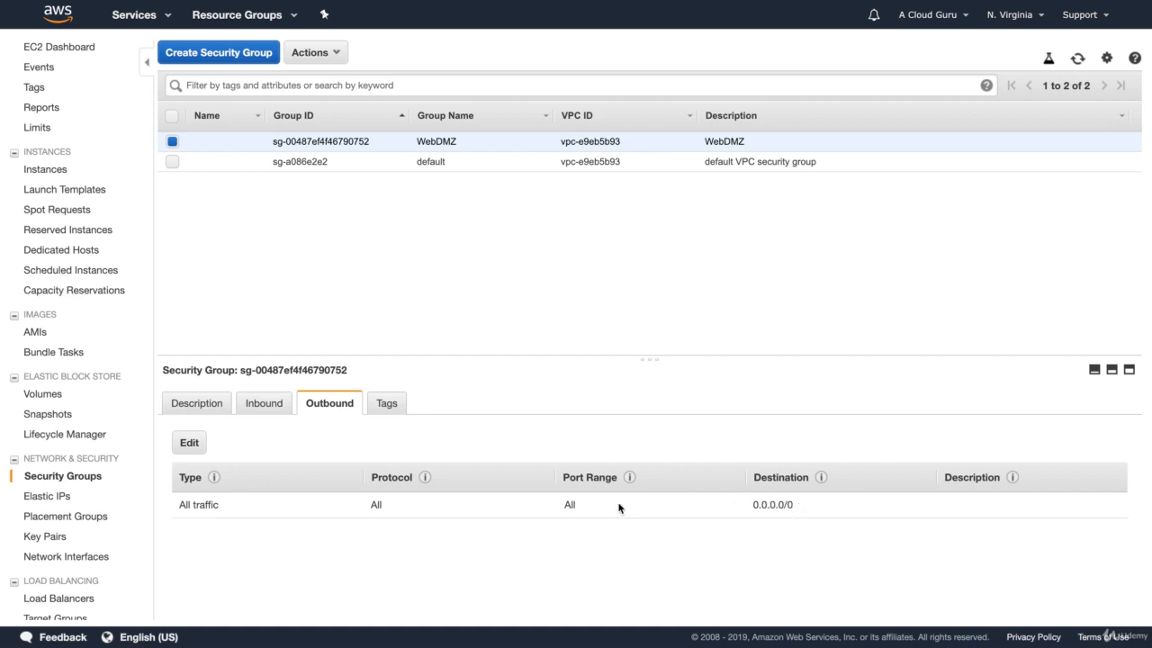
{"action": "left_click", "coordinate": [200, 441]}
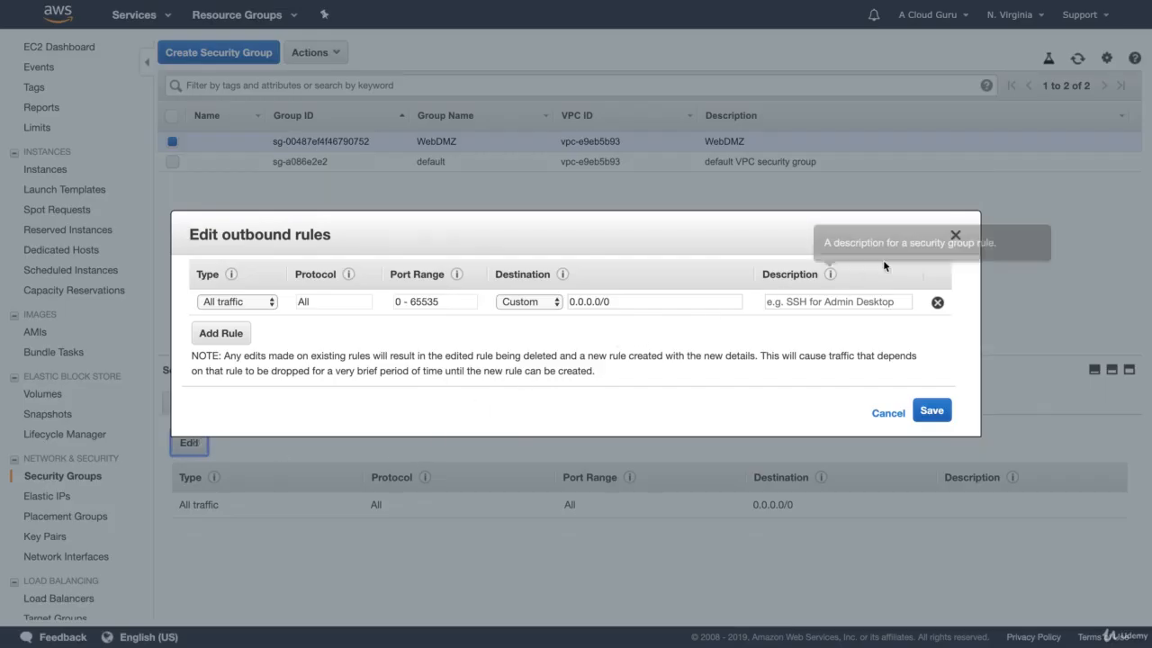
{"action": "left_click", "coordinate": [937, 302]}
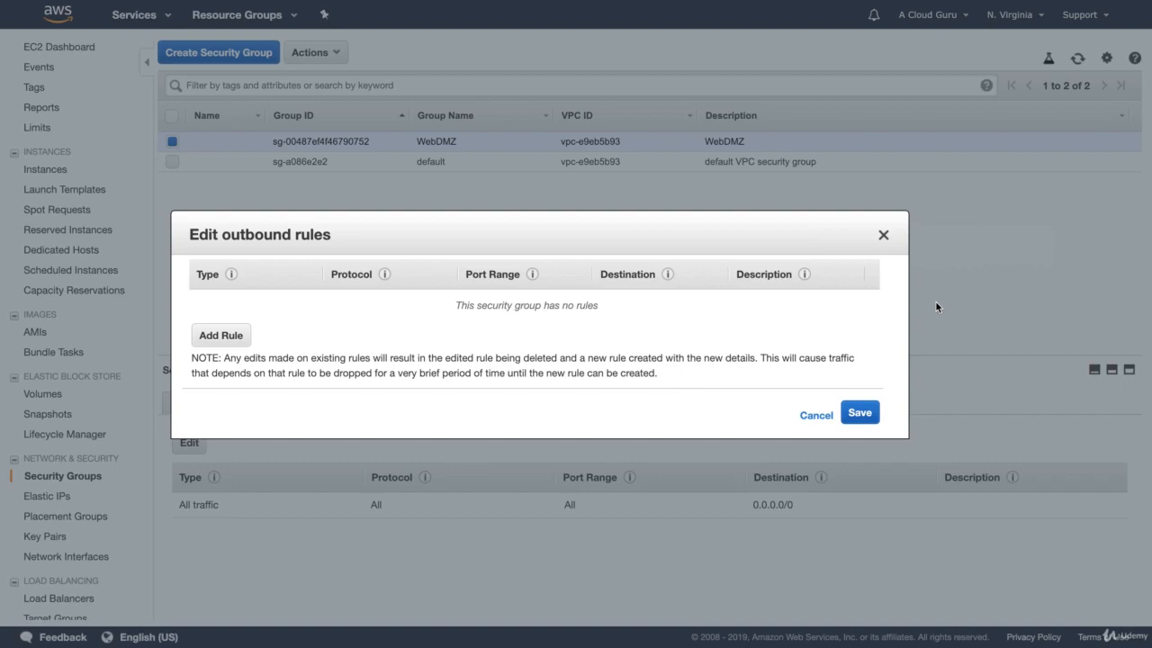
{"action": "left_click", "coordinate": [860, 413]}
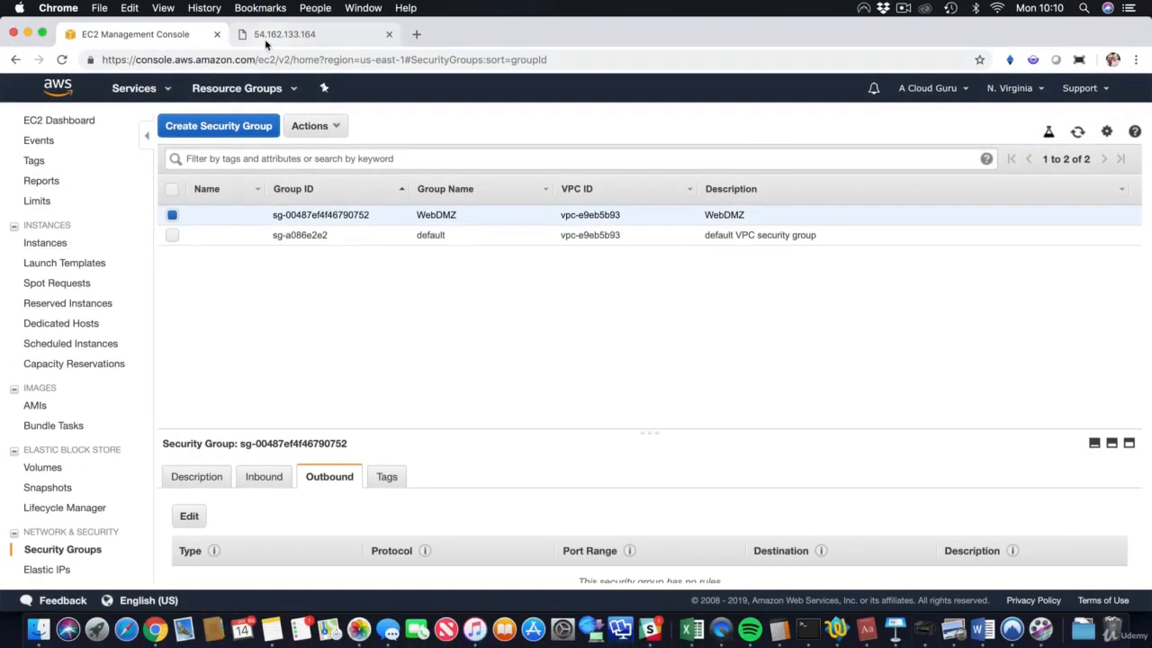
Step: Reload the web server's page at 54.162.133.164 to test access without outbound rules, and return to the EC2 console
{"action": "left_click", "coordinate": [266, 40]}
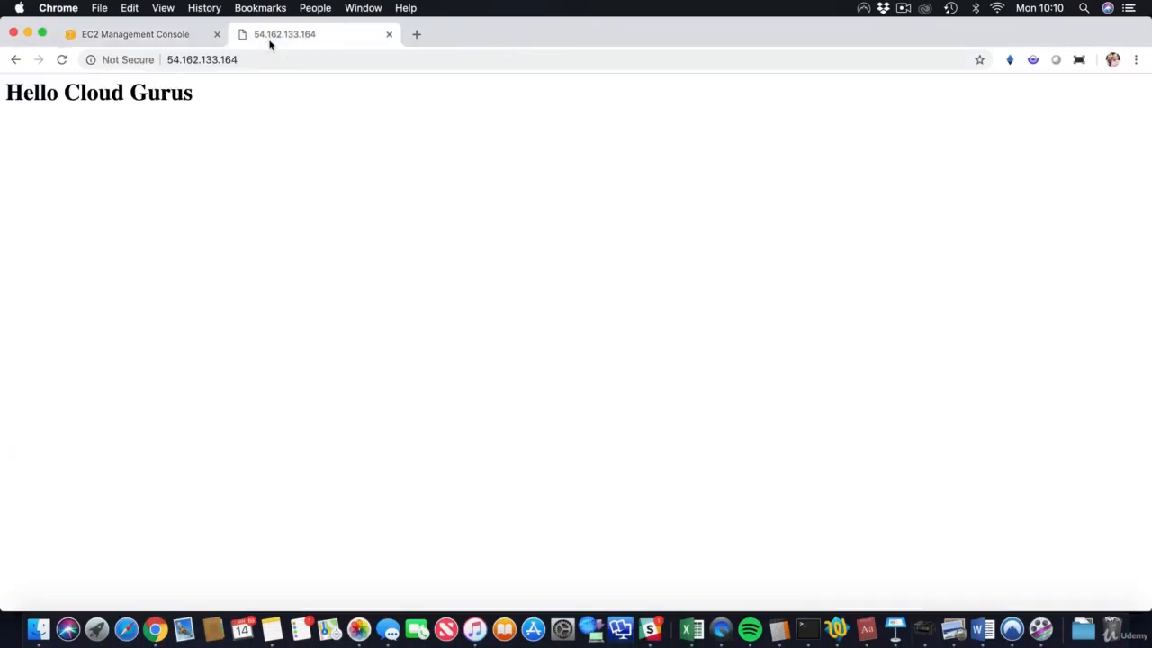
{"action": "key", "text": "super+r"}
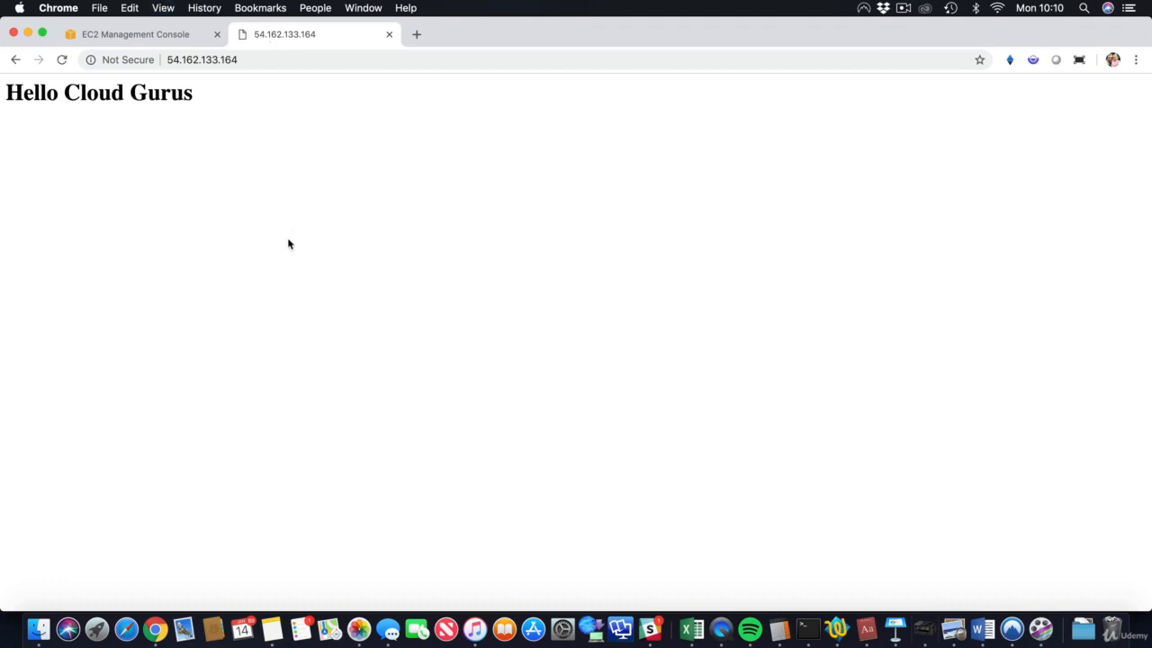
{"action": "left_click", "coordinate": [158, 39]}
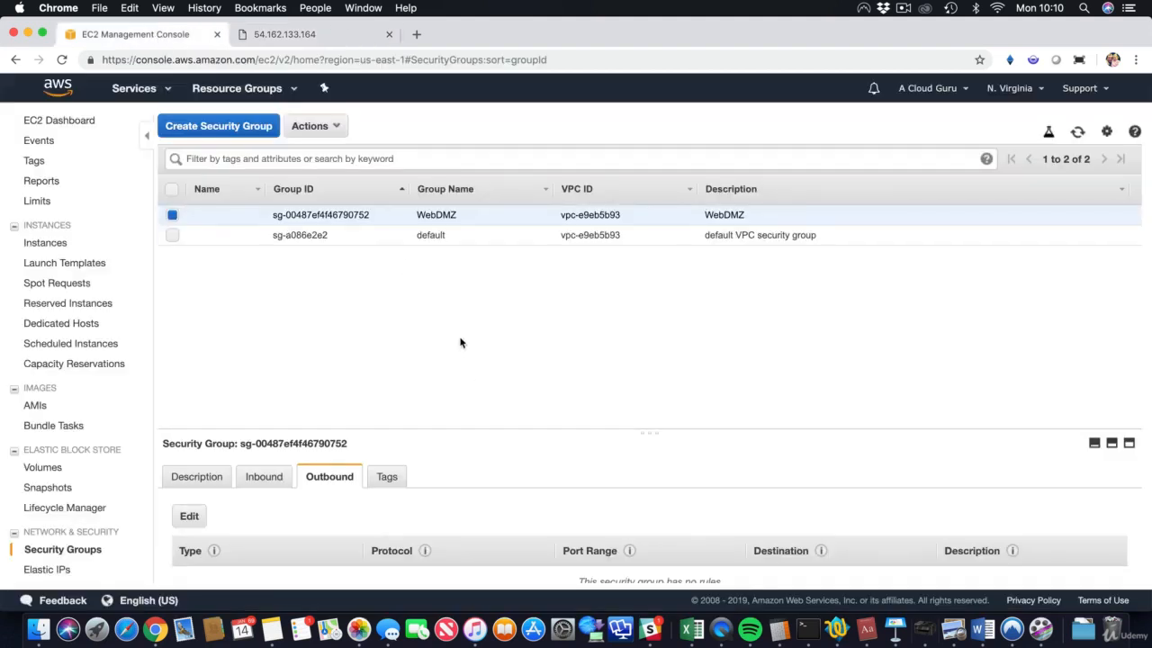
Step: Look through the rule types offered for a new WebDMZ inbound rule, then discard the blank rule and save
{"action": "left_click", "coordinate": [264, 475]}
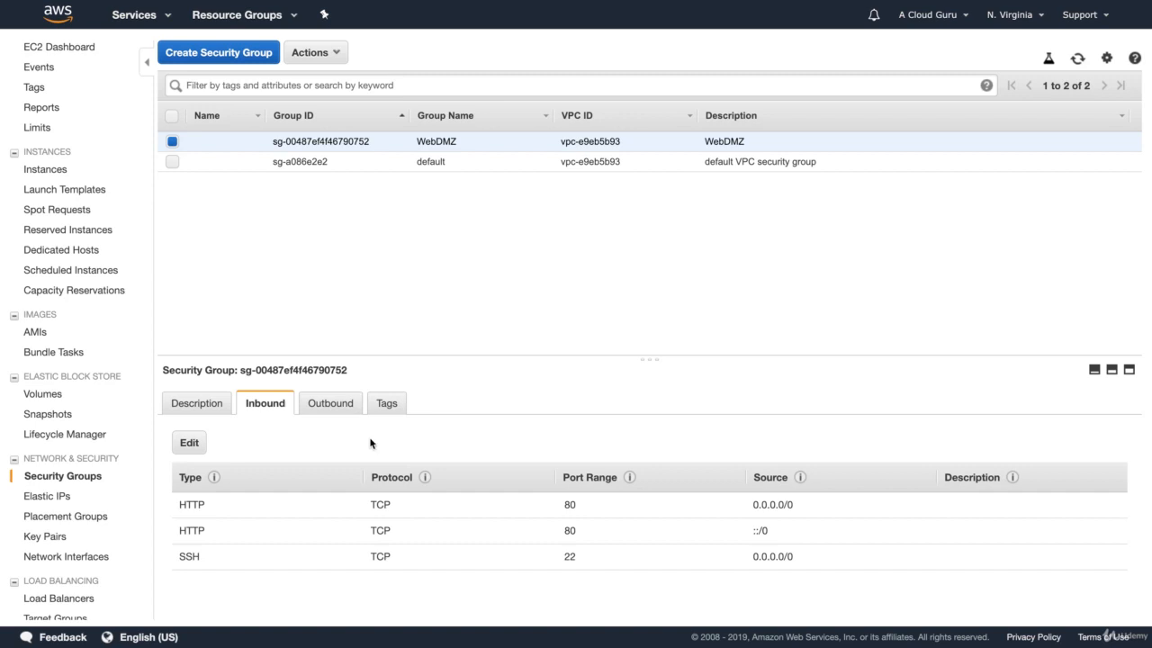
{"action": "left_click", "coordinate": [191, 443]}
{"action": "left_click", "coordinate": [221, 360]}
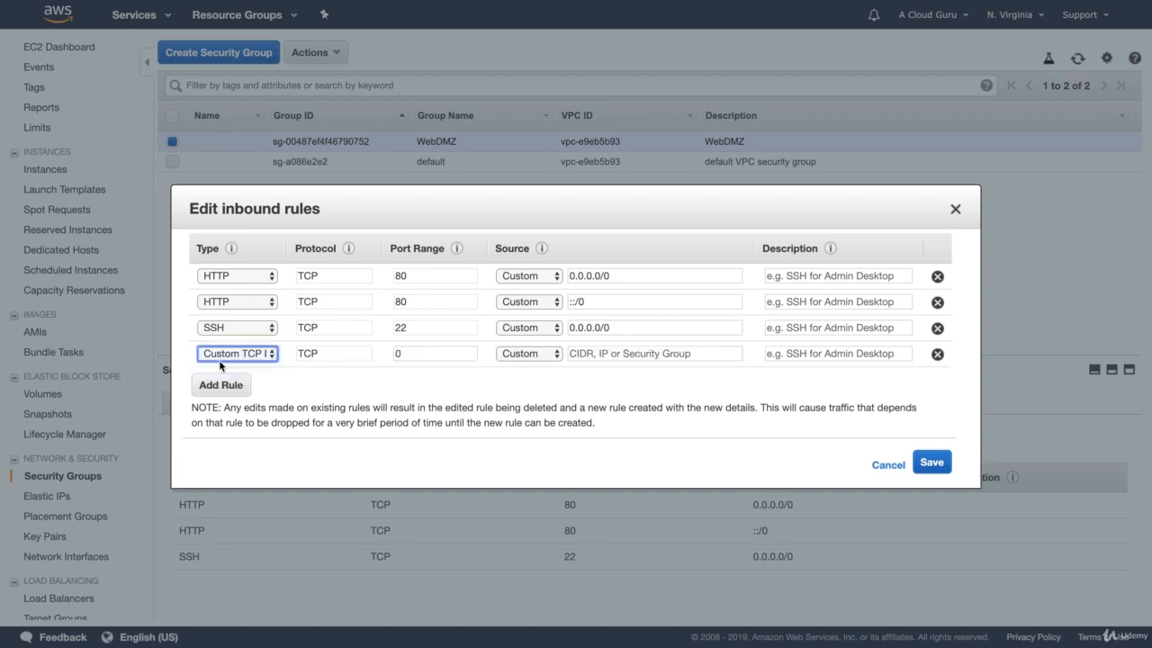
{"action": "left_click", "coordinate": [255, 356]}
{"action": "scroll", "coordinate": [260, 469], "scroll_direction": "down", "scroll_amount": 5}
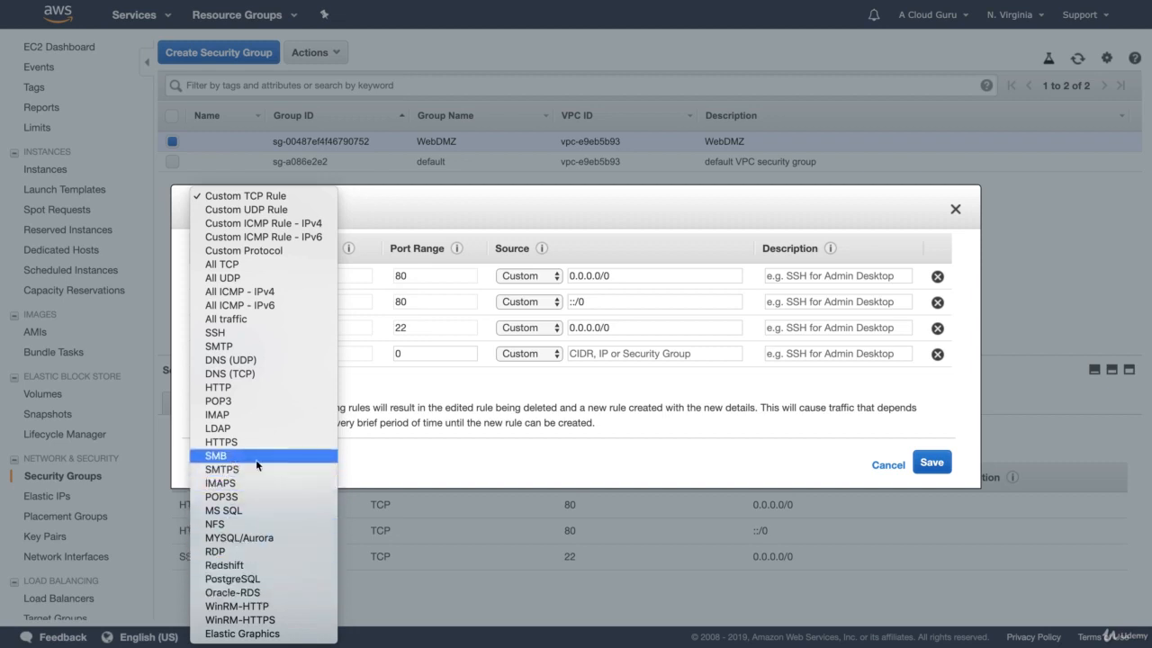
{"action": "left_click", "coordinate": [416, 463]}
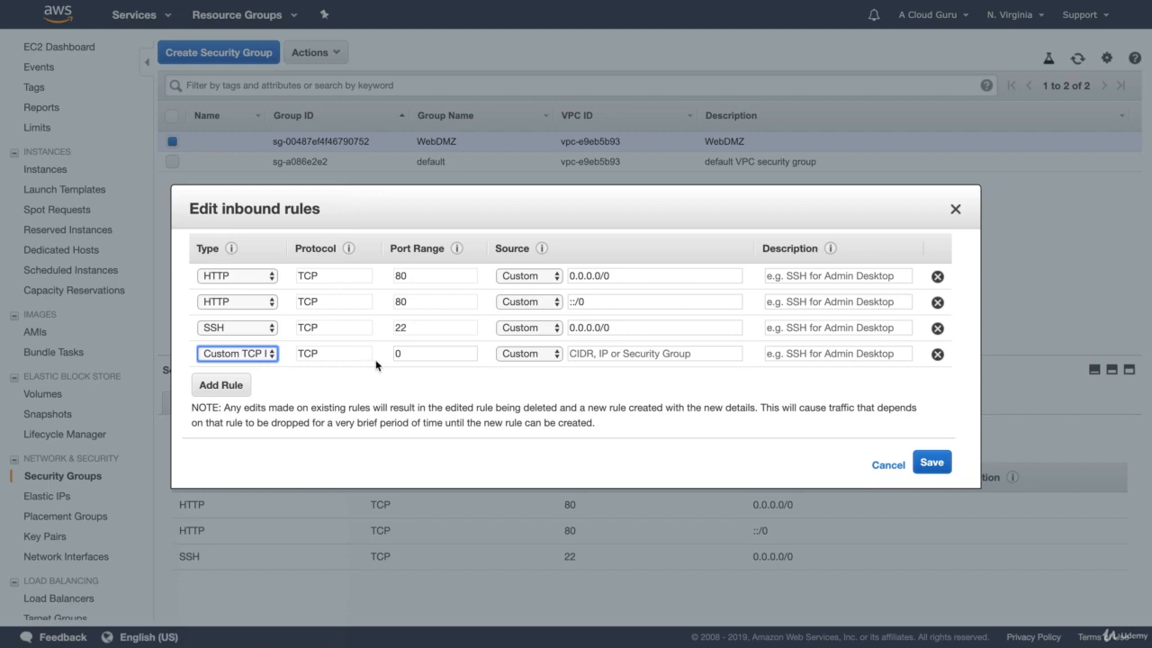
{"action": "left_click", "coordinate": [936, 353]}
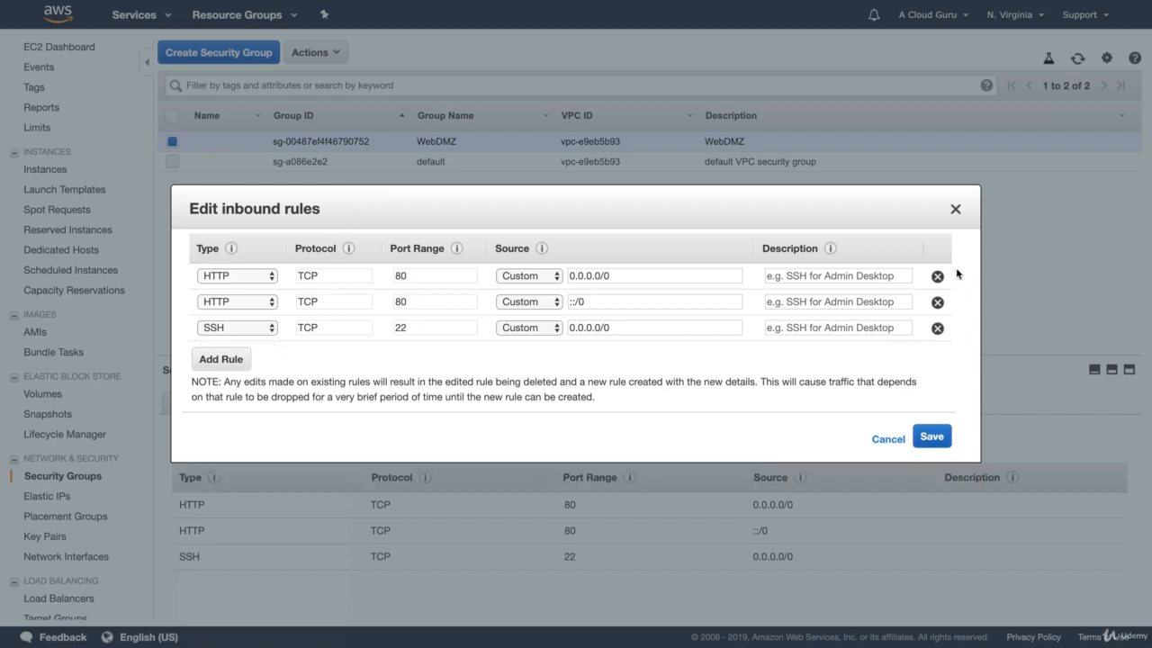
{"action": "left_click", "coordinate": [931, 437]}
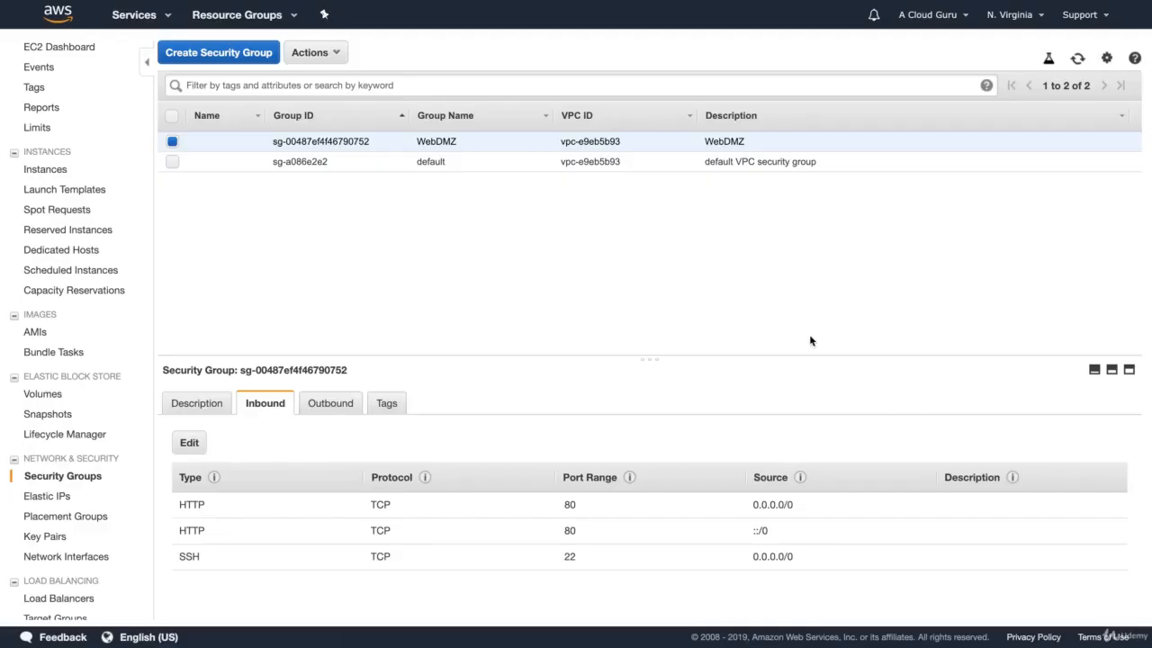
Step: Select only the default security group and add a MYSQL/Aurora rule to its inbound rules
{"action": "left_click", "coordinate": [172, 162]}
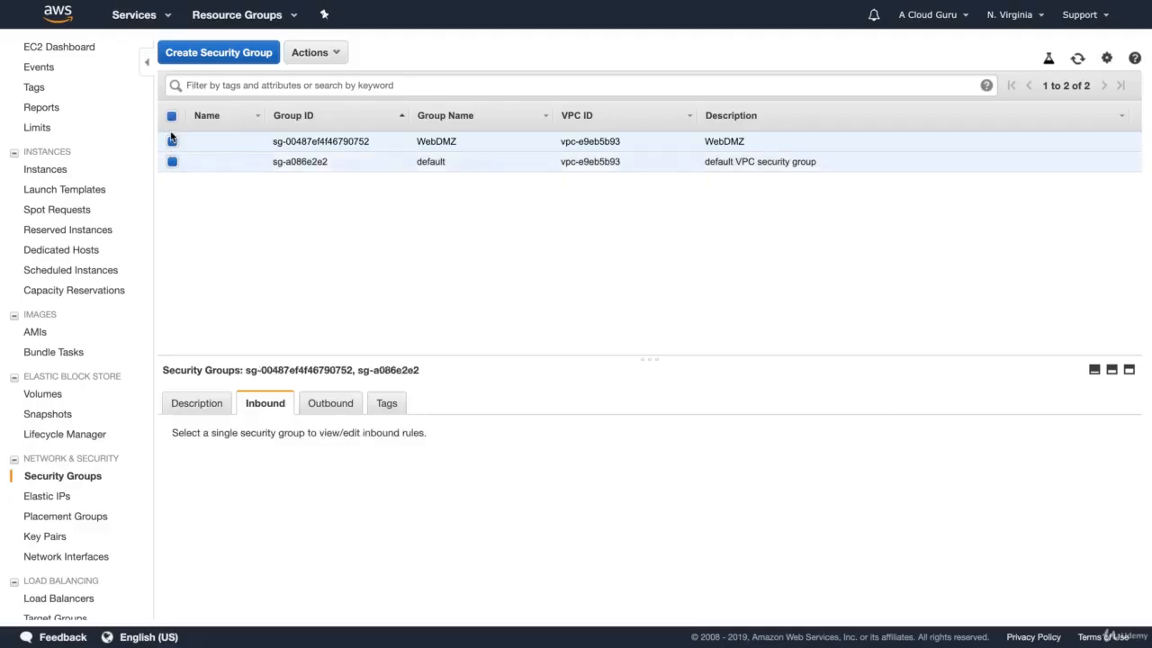
{"action": "left_click", "coordinate": [172, 141]}
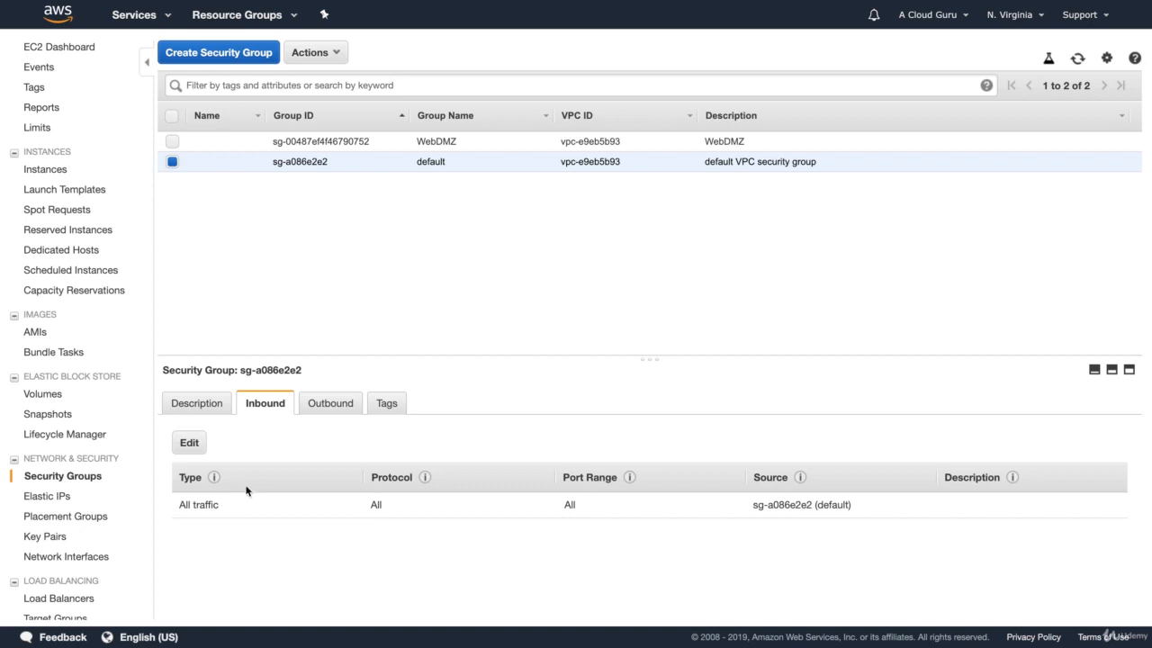
{"action": "left_click", "coordinate": [201, 444]}
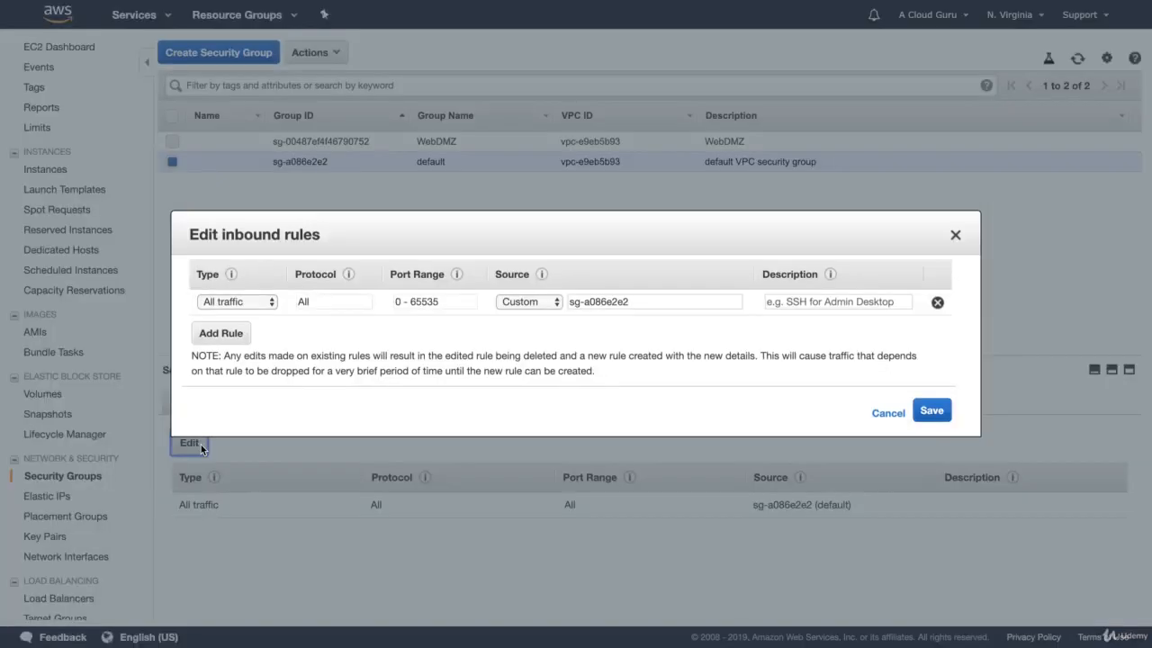
{"action": "left_click", "coordinate": [220, 333]}
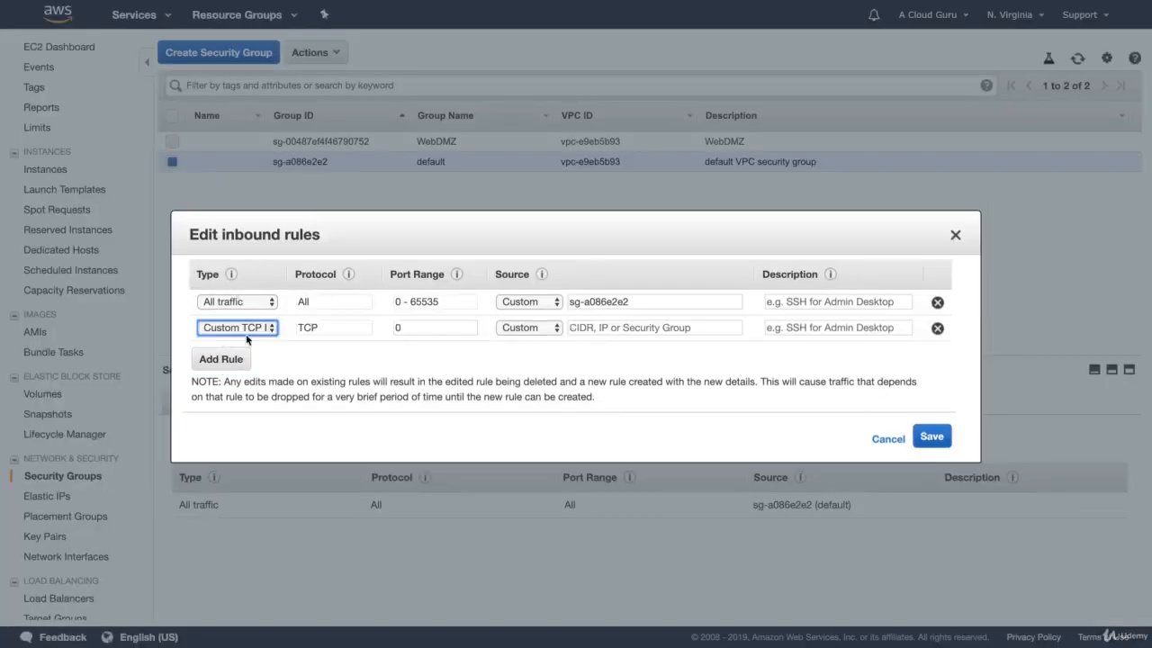
{"action": "left_click", "coordinate": [246, 331]}
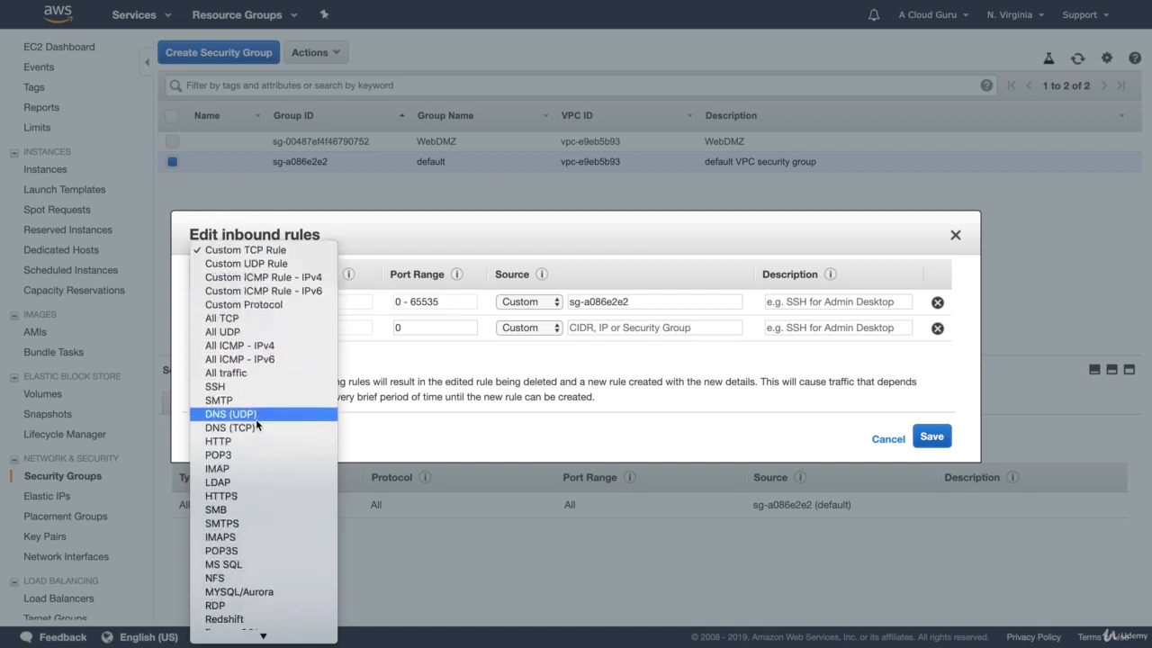
{"action": "scroll", "coordinate": [256, 425], "scroll_direction": "down", "scroll_amount": 2}
{"action": "left_click", "coordinate": [255, 537]}
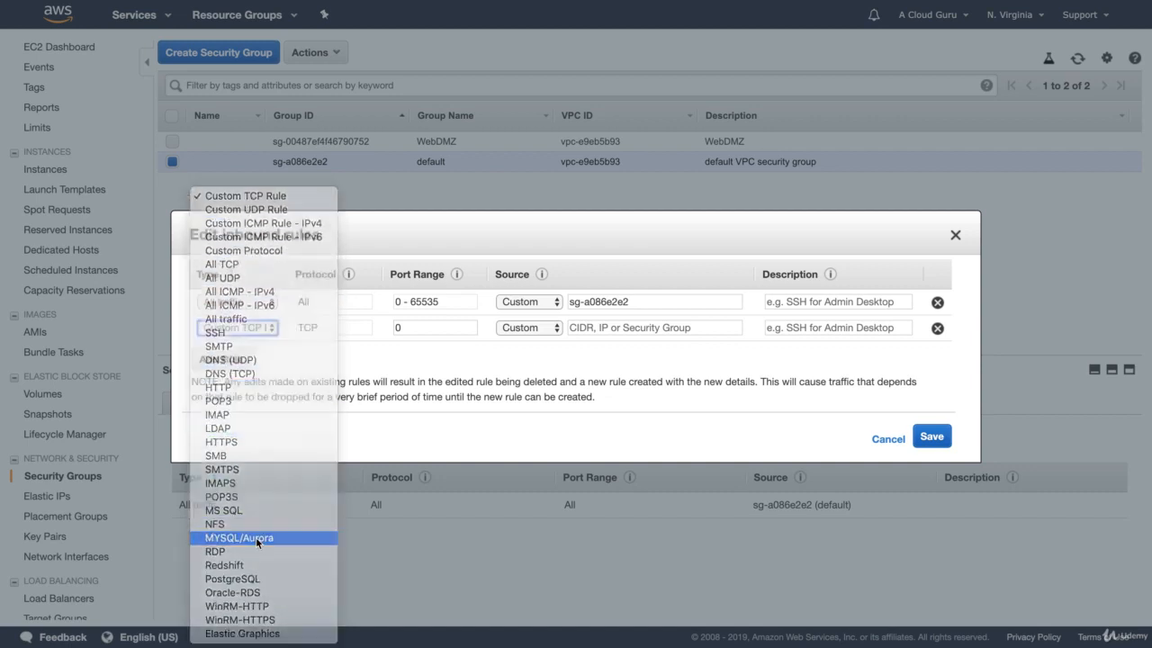
Step: Add an MS SQL inbound rule to the default group and try to save the rules with blank sources
{"action": "left_click", "coordinate": [227, 359]}
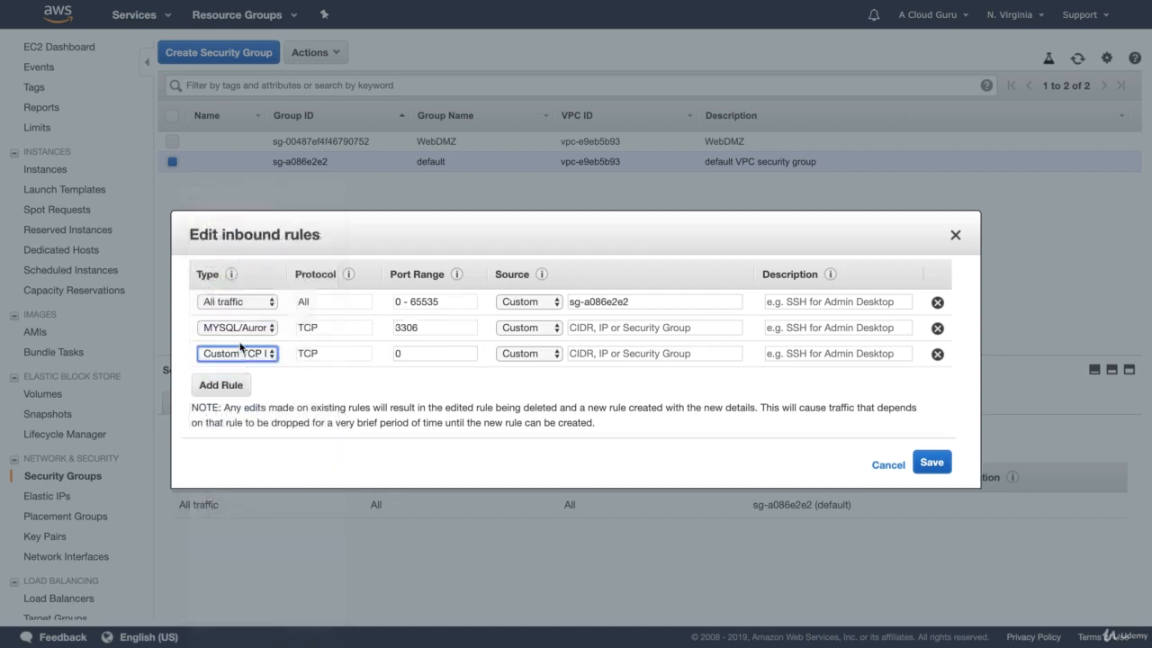
{"action": "left_click", "coordinate": [242, 354]}
{"action": "scroll", "coordinate": [243, 445], "scroll_direction": "down", "scroll_amount": 3}
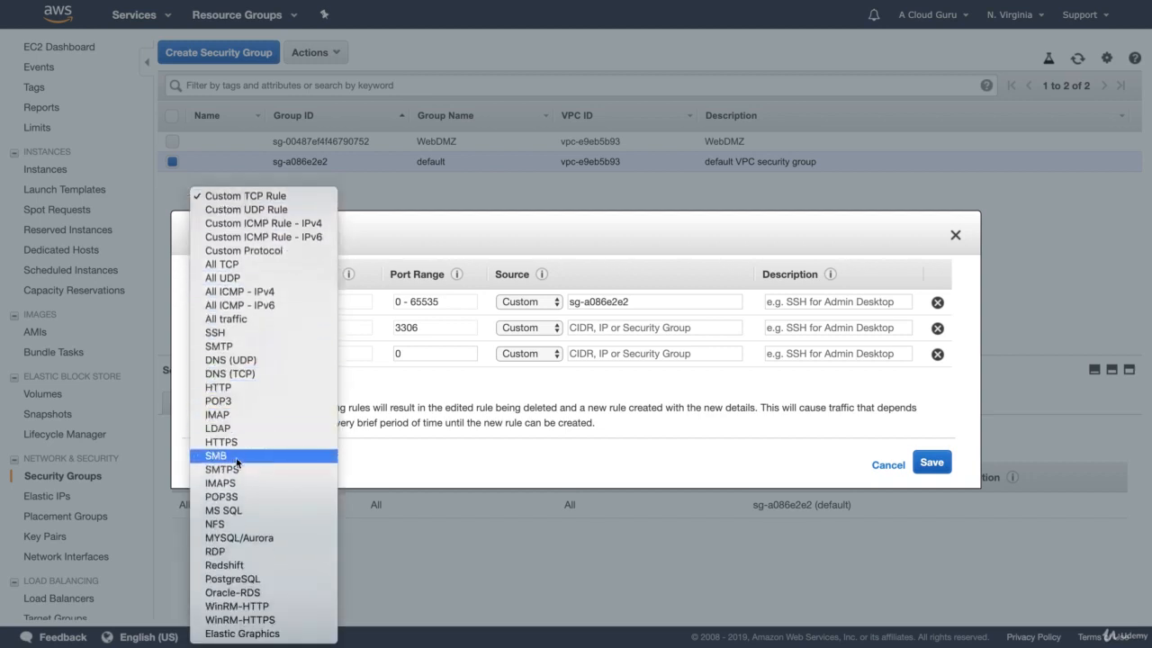
{"action": "left_click", "coordinate": [247, 510]}
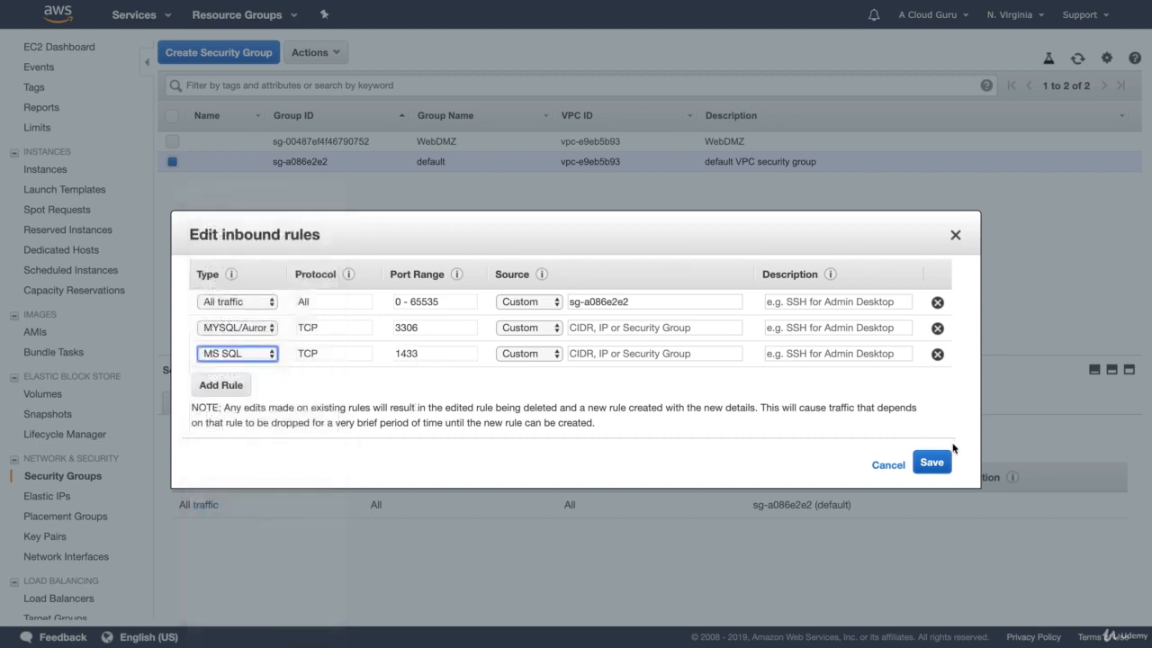
{"action": "left_click", "coordinate": [936, 462]}
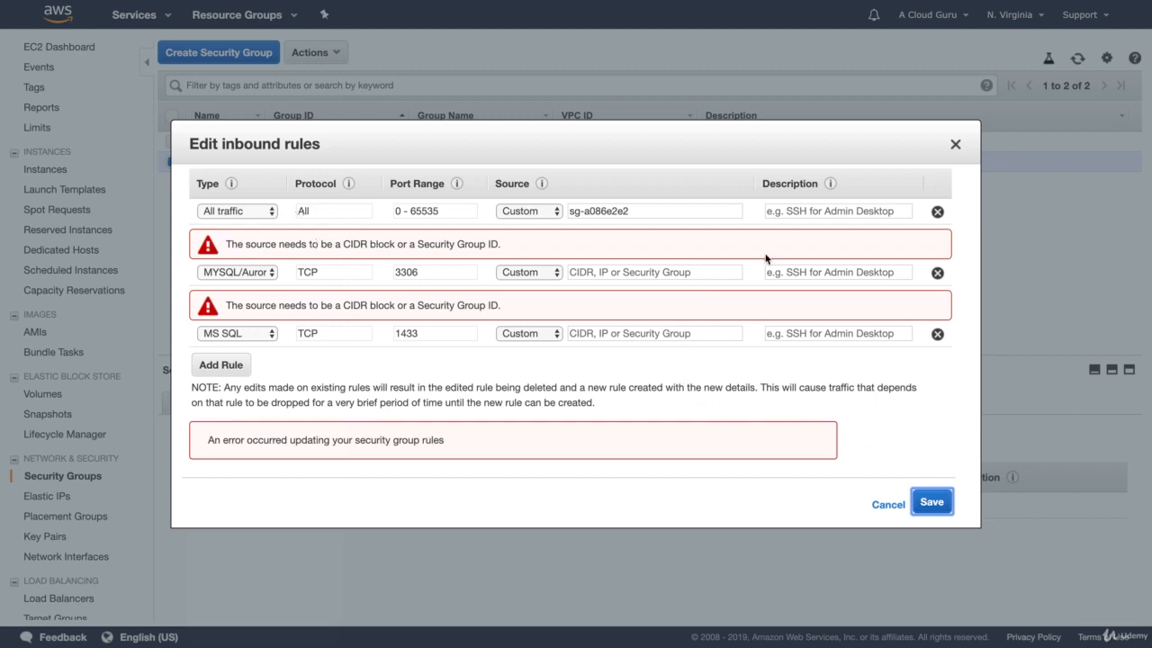
Step: Set the source of the MYSQL/Aurora and MS SQL rules to 0.0.0.0/0 and save the default group's inbound rules
{"action": "left_click", "coordinate": [668, 270]}
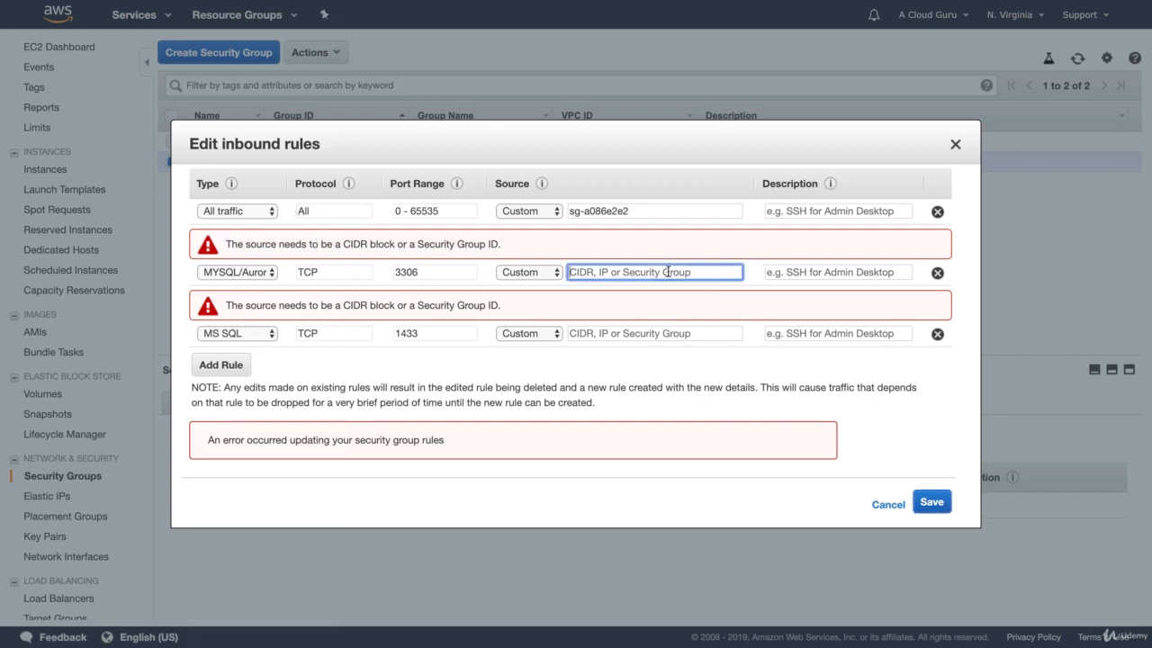
{"action": "type", "text": "0.0.0."}
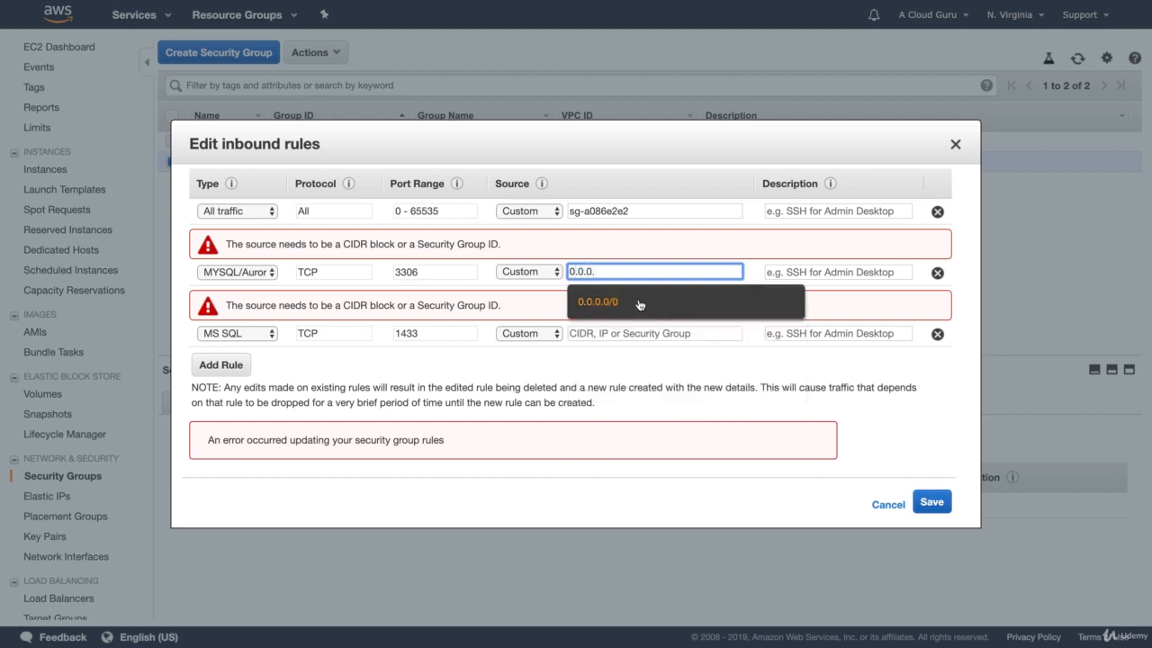
{"action": "left_click", "coordinate": [639, 304]}
{"action": "left_click", "coordinate": [630, 330]}
{"action": "type", "text": "0.0"}
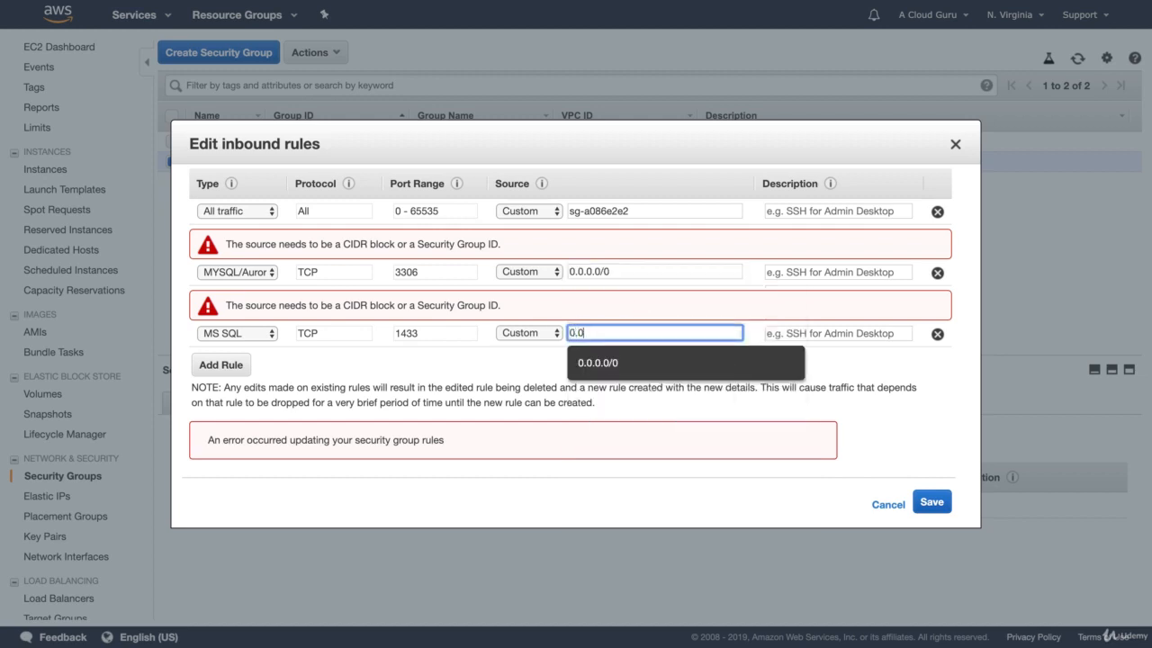
{"action": "type", "text": ".0.0/0"}
{"action": "left_click", "coordinate": [851, 385]}
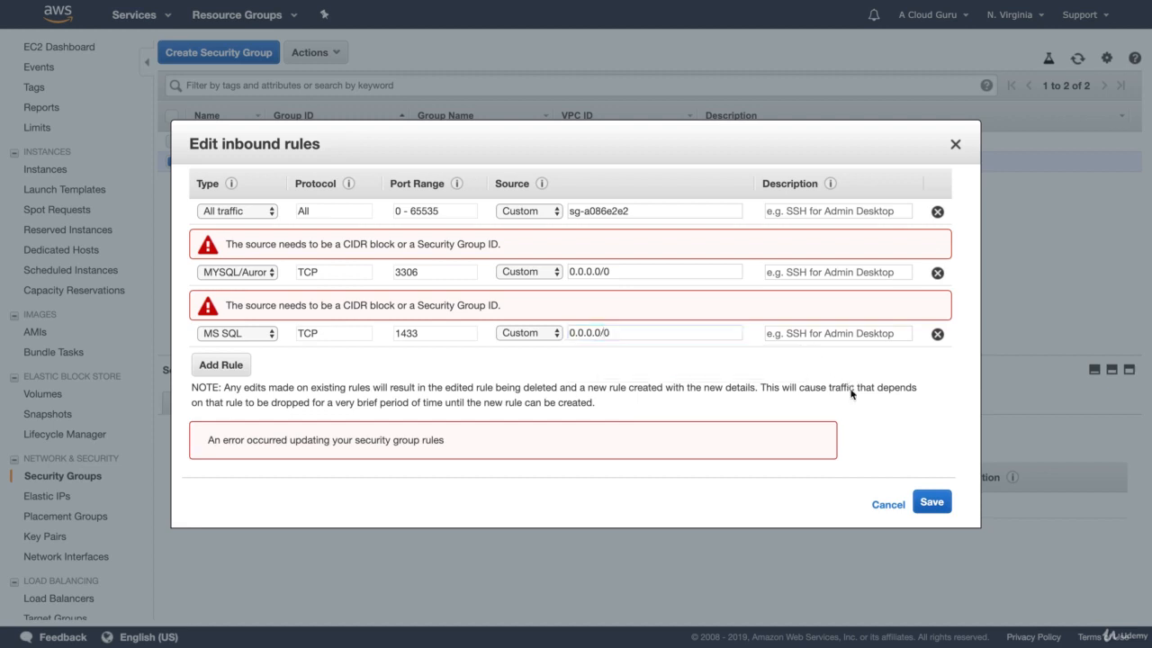
{"action": "left_click", "coordinate": [930, 502]}
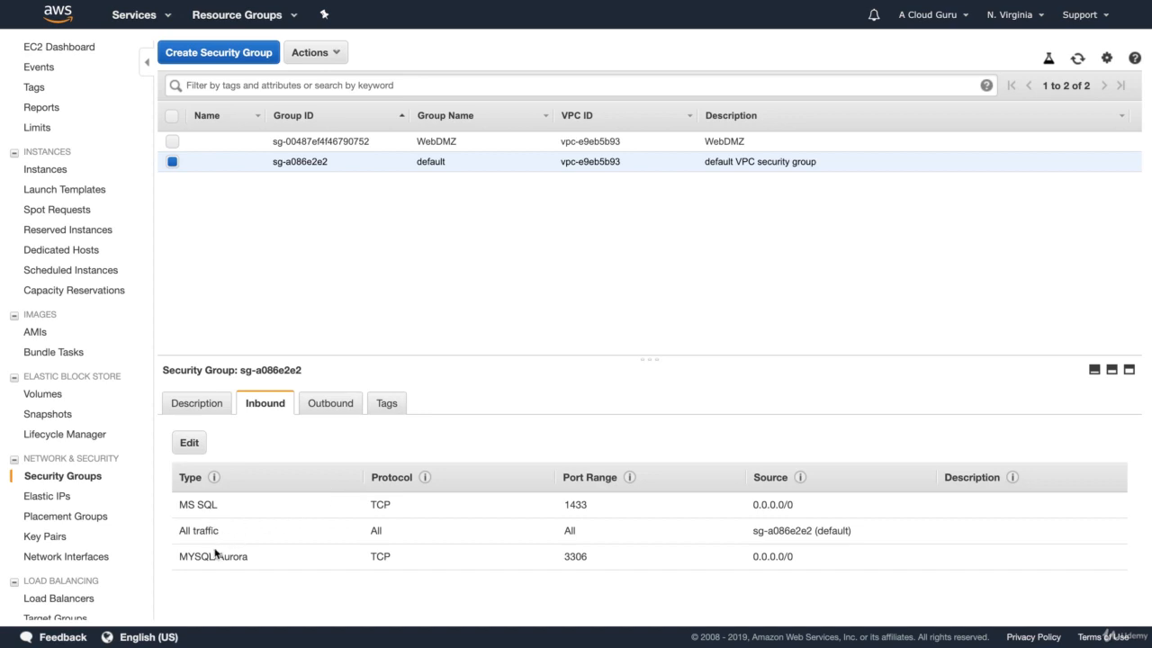
Step: Assign the default security group to the WebServer01 instance in addition to WebDMZ
{"action": "left_click", "coordinate": [54, 48]}
{"action": "left_click", "coordinate": [249, 98]}
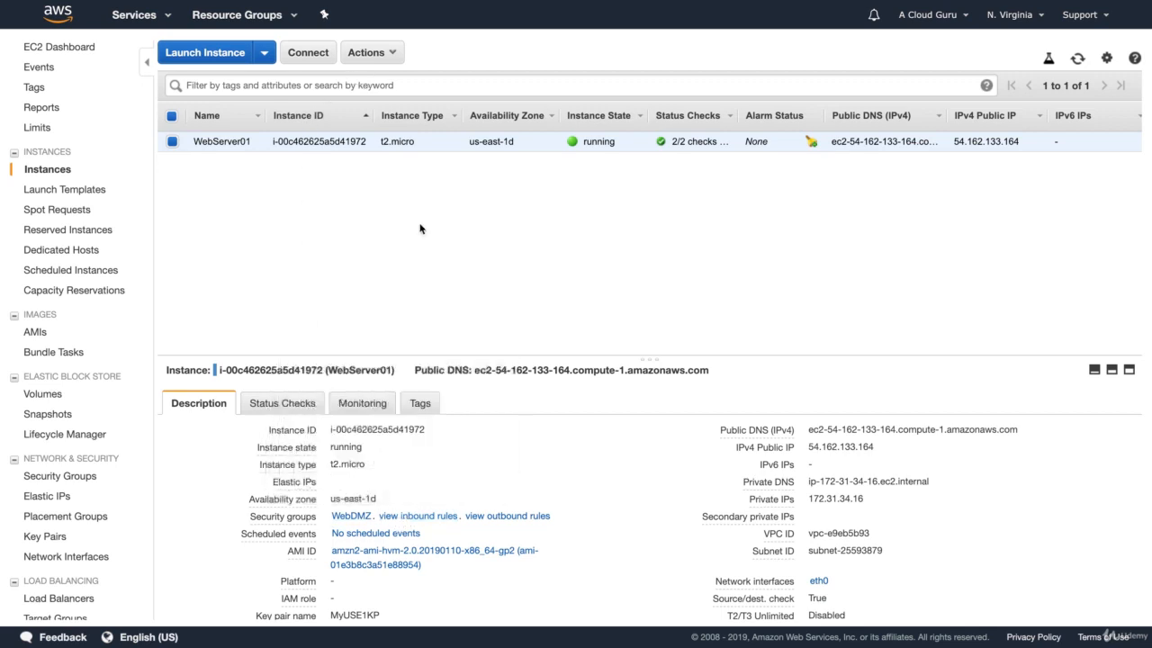
{"action": "left_click", "coordinate": [387, 61]}
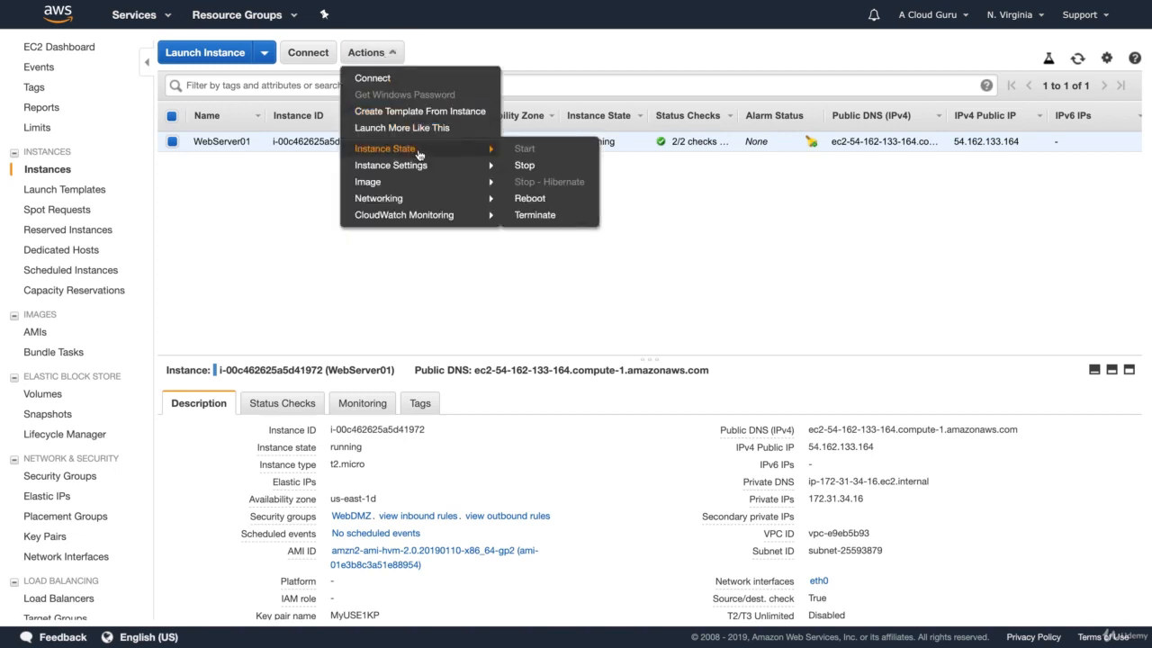
{"action": "mouse_move", "coordinate": [417, 169]}
{"action": "mouse_move", "coordinate": [420, 200]}
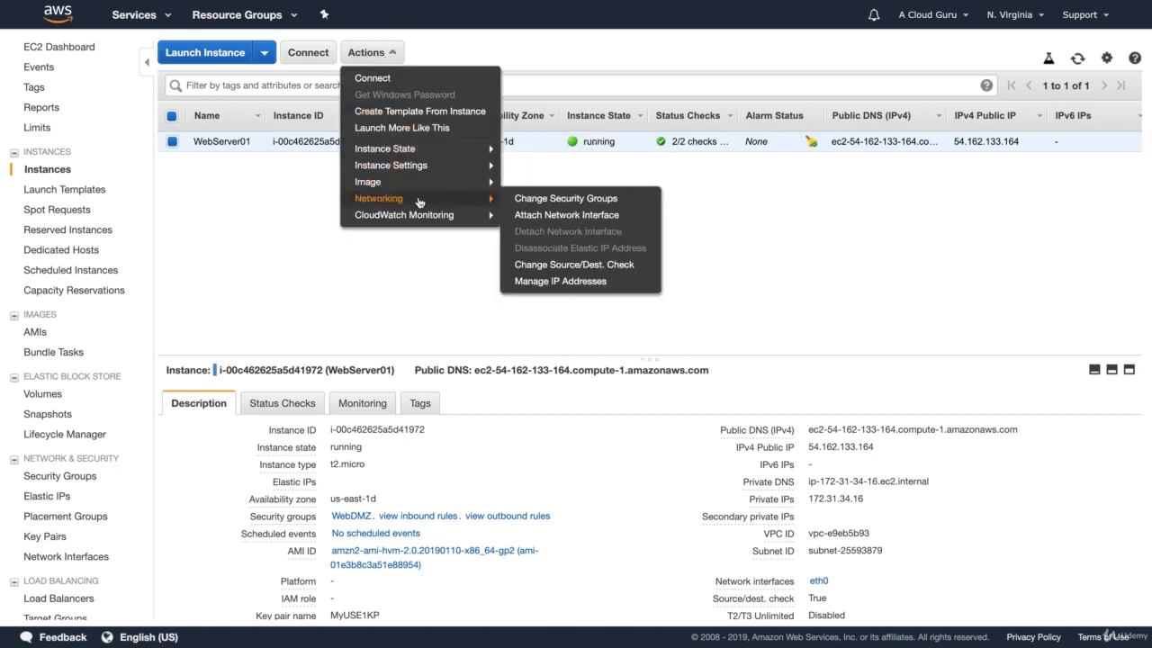
{"action": "left_click", "coordinate": [539, 199]}
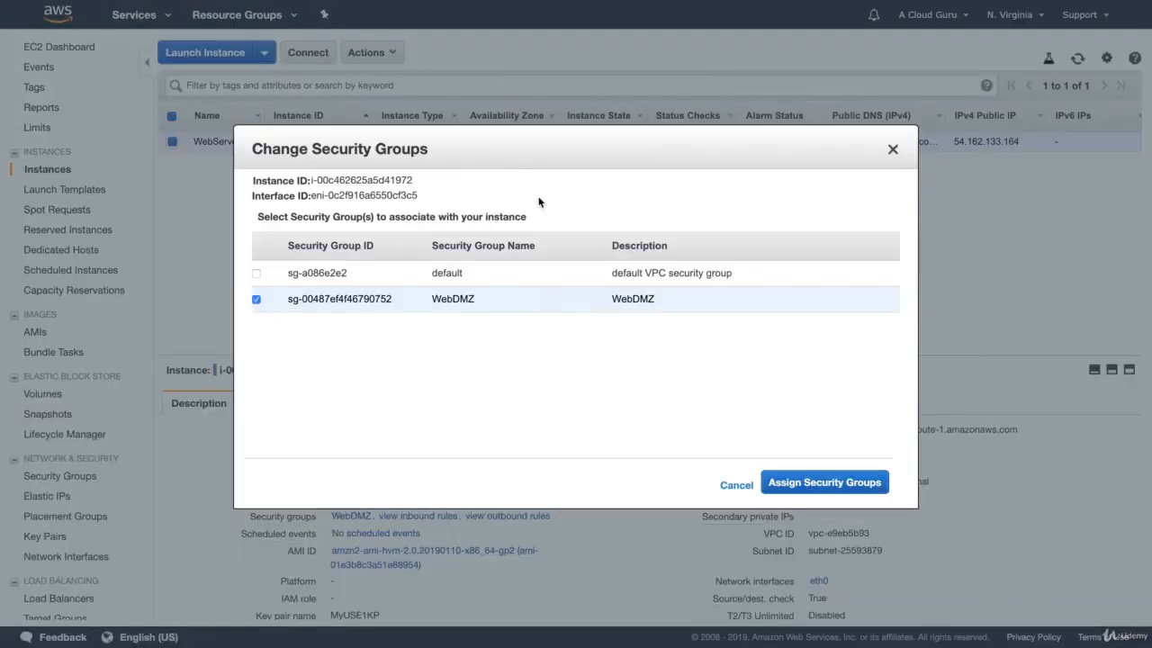
{"action": "left_click", "coordinate": [256, 273]}
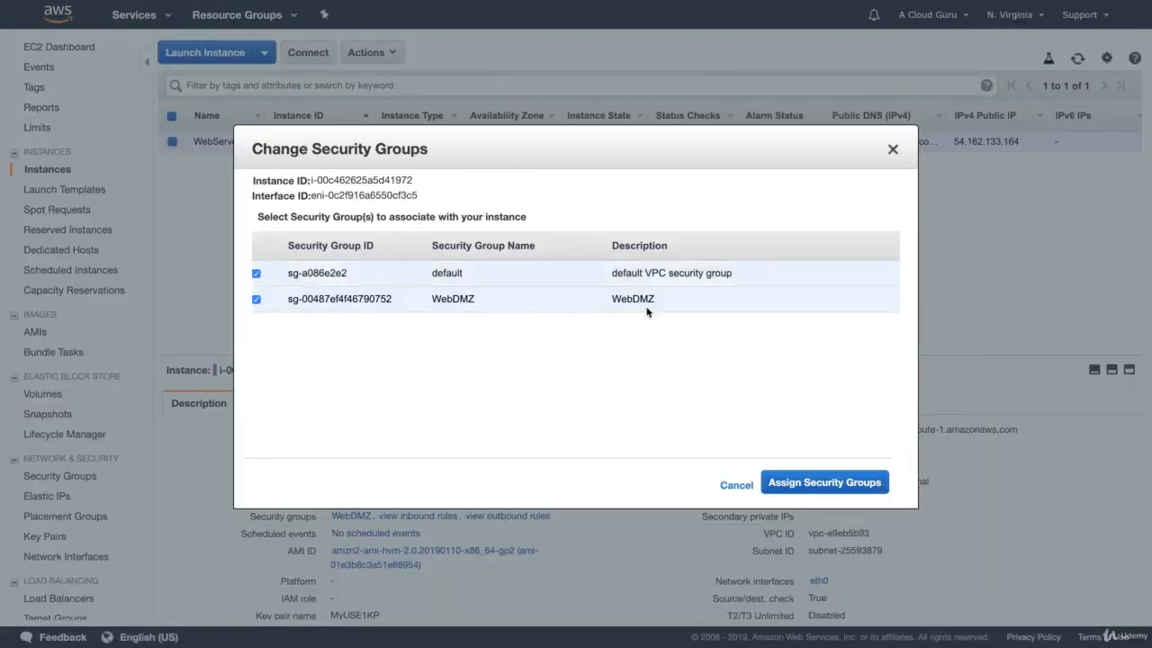
{"action": "left_click", "coordinate": [822, 483]}
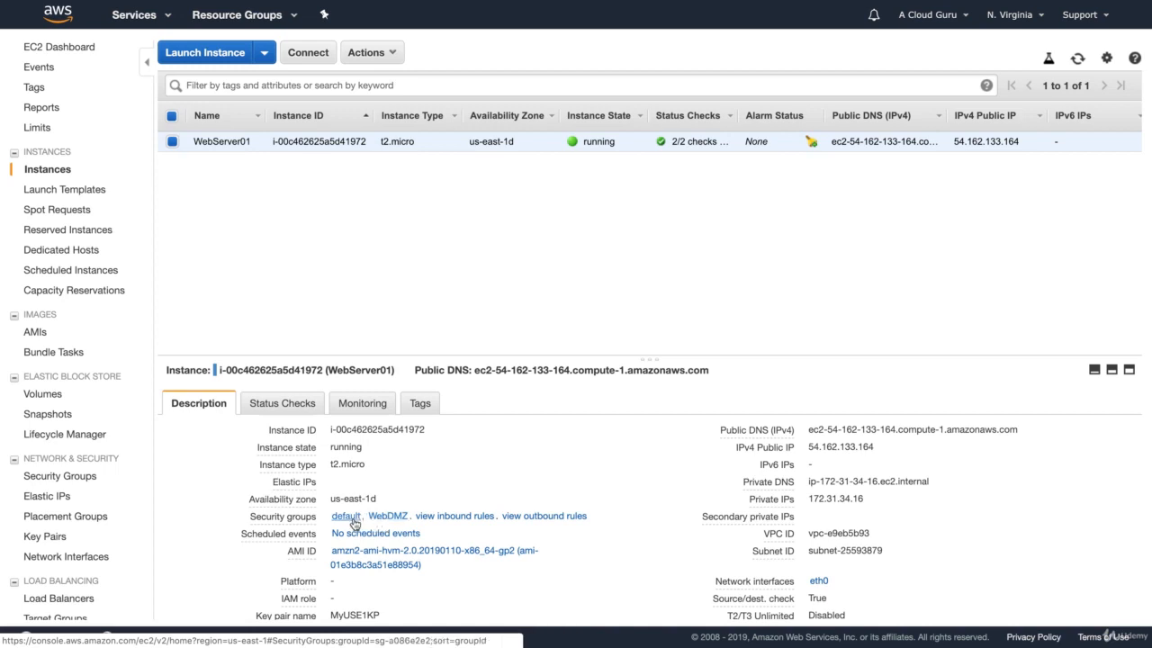
Step: View the combined inbound rules applied to the WebServer01 instance
{"action": "left_click", "coordinate": [446, 517]}
{"action": "scroll", "coordinate": [601, 529], "scroll_direction": "down", "scroll_amount": 1}
{"action": "scroll", "coordinate": [599, 529], "scroll_direction": "down", "scroll_amount": 1}
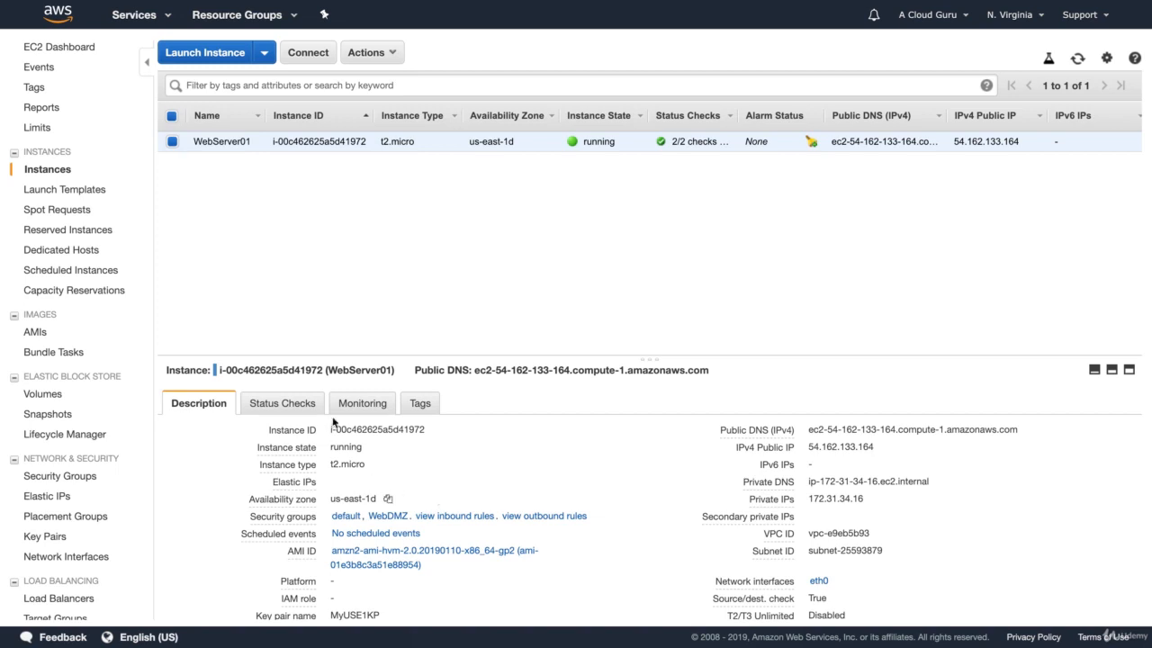
{"action": "mouse_move", "coordinate": [270, 352]}
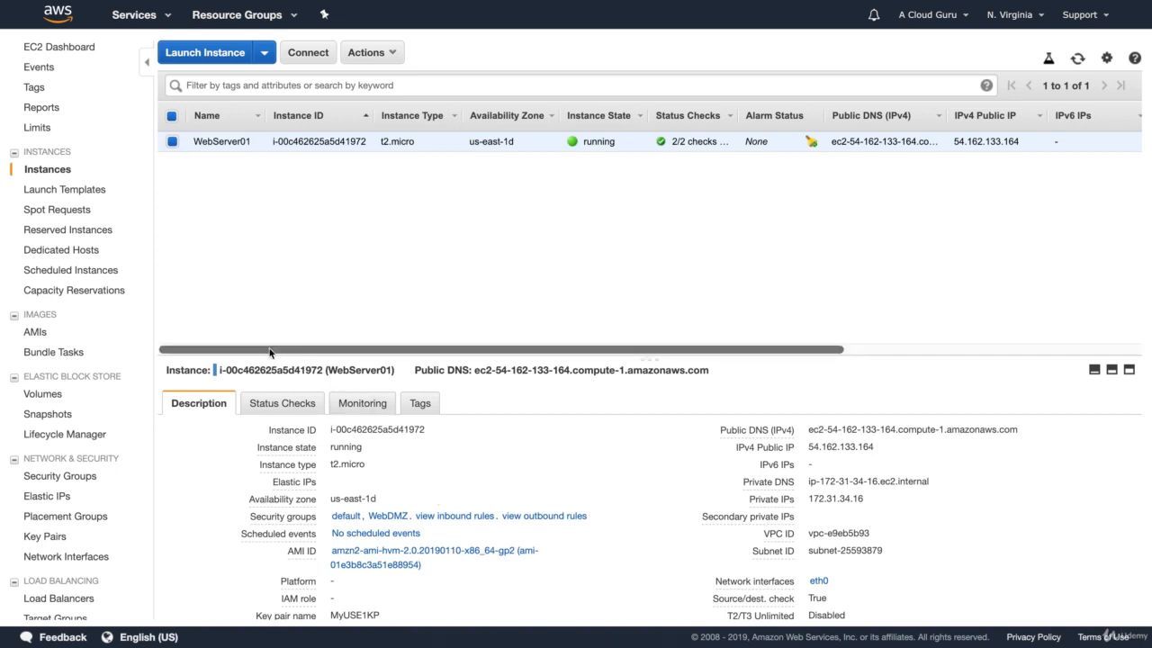
Step: Delete the MS SQL and MYSQL/Aurora inbound rules from the default security group and save the rules
{"action": "left_click", "coordinate": [65, 476]}
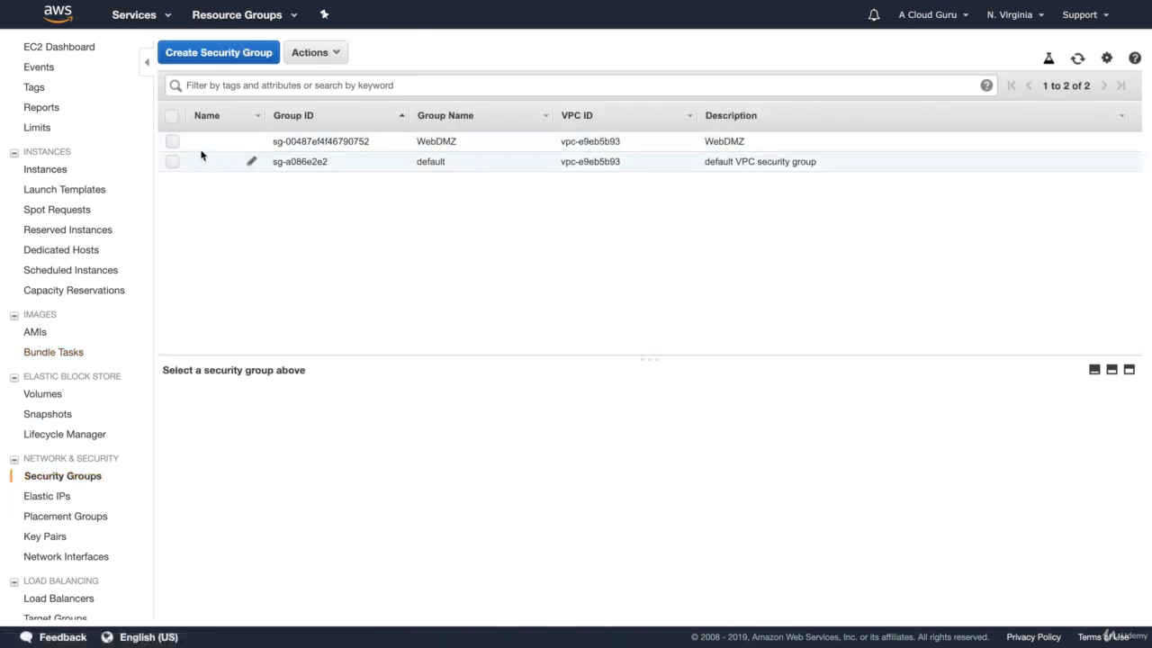
{"action": "left_click", "coordinate": [173, 162]}
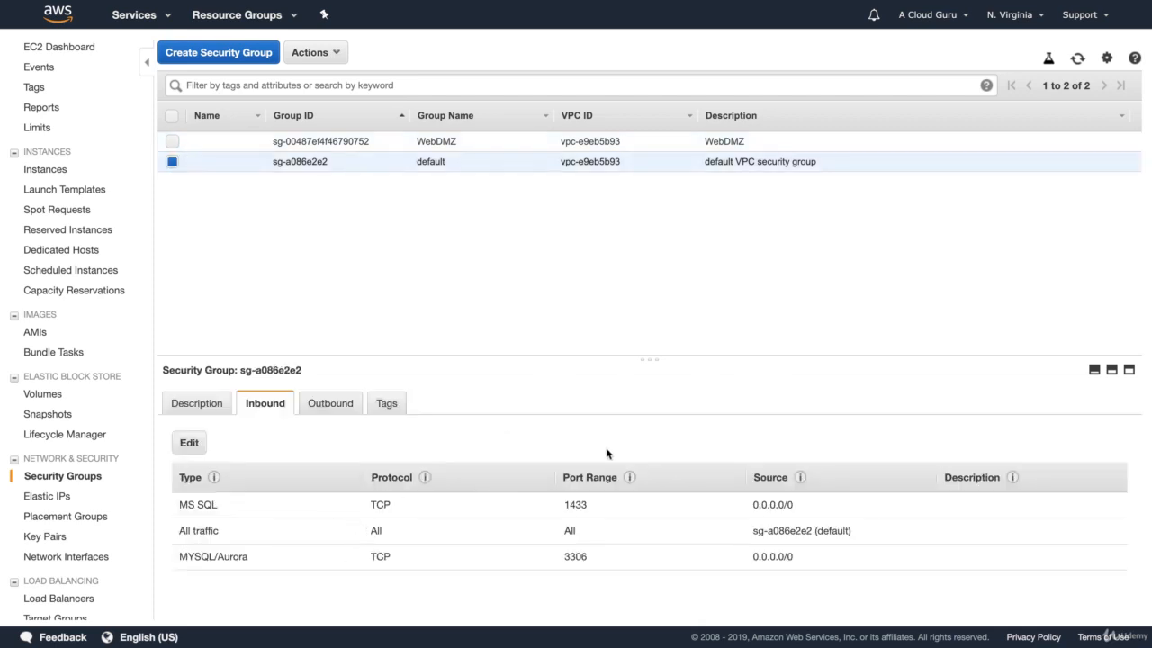
{"action": "left_click", "coordinate": [189, 442]}
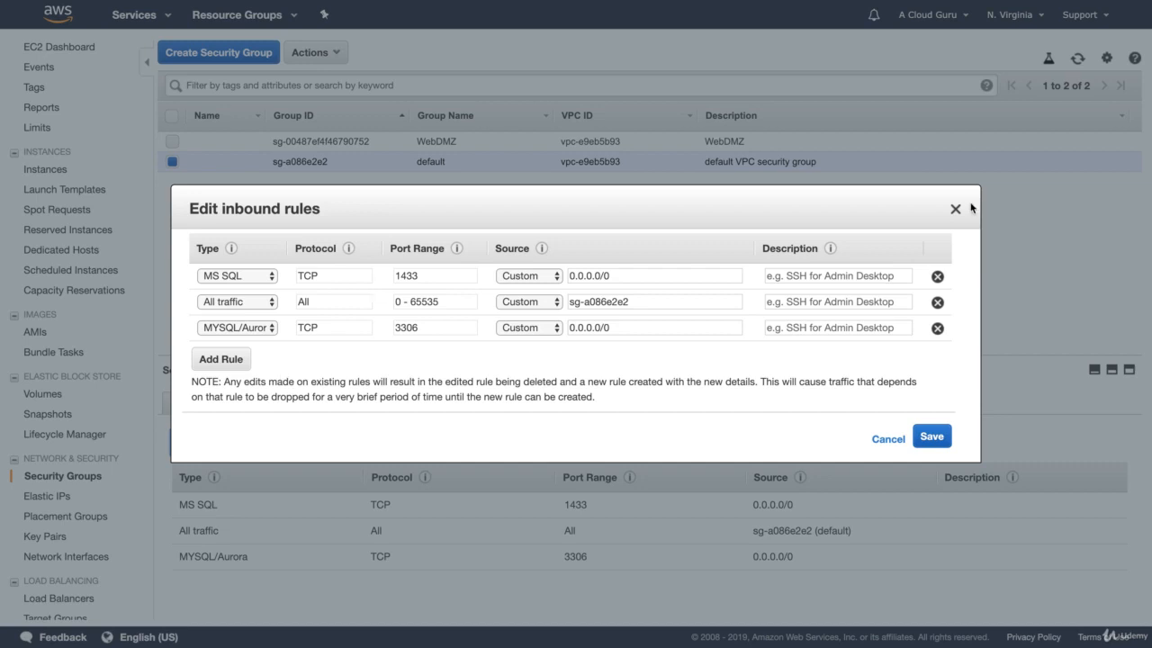
{"action": "left_click", "coordinate": [937, 276]}
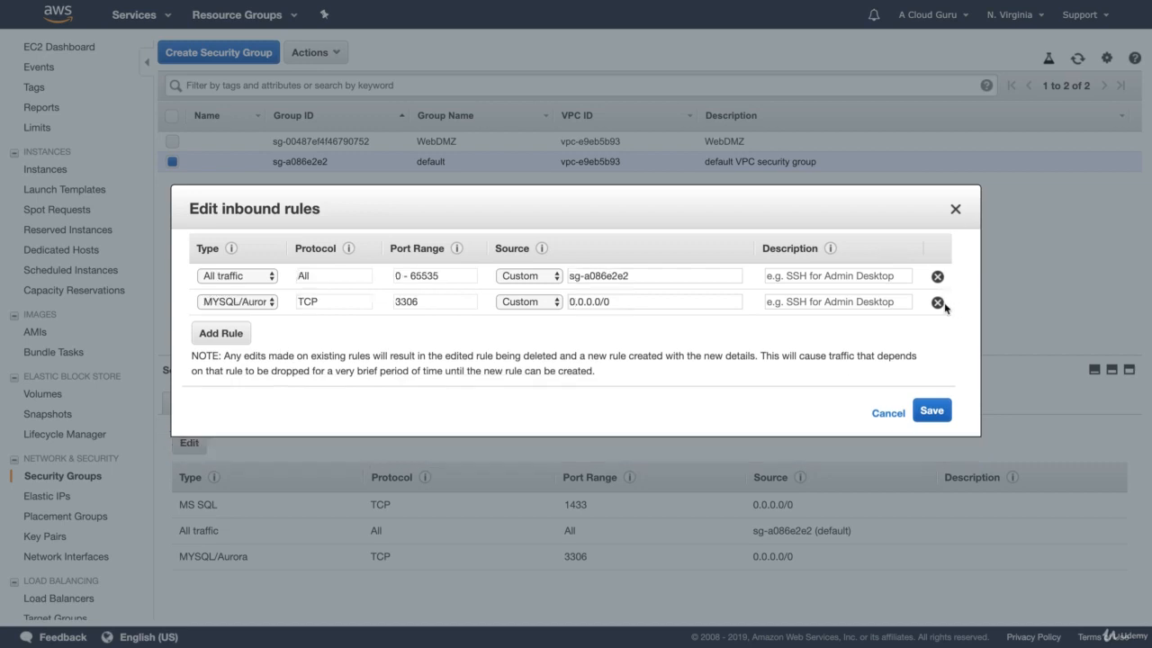
{"action": "left_click", "coordinate": [937, 303]}
{"action": "left_click", "coordinate": [932, 385]}
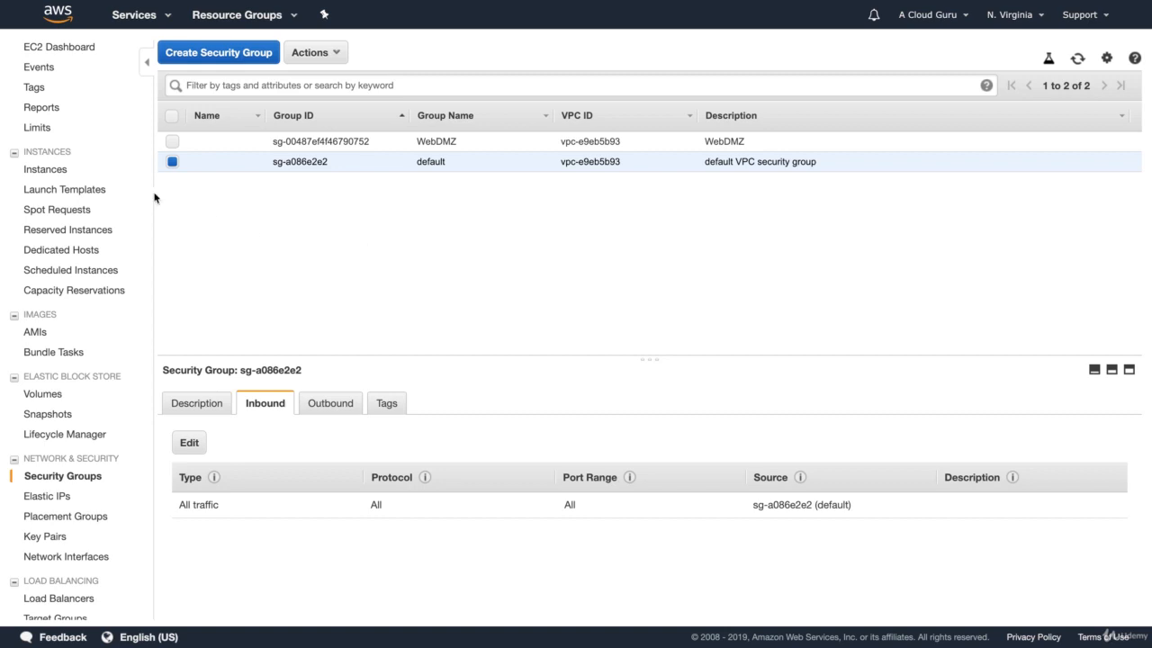
Step: Remove the default security group from the WebServer01 instance, leaving only WebDMZ assigned
{"action": "left_click", "coordinate": [58, 51]}
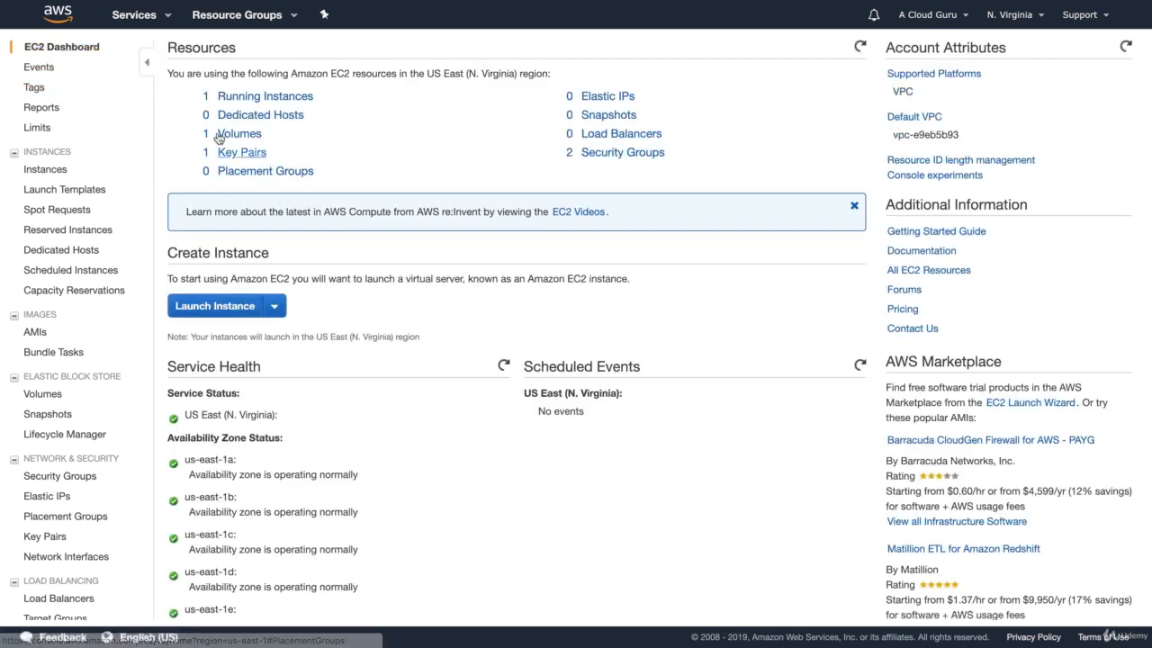
{"action": "left_click", "coordinate": [238, 97]}
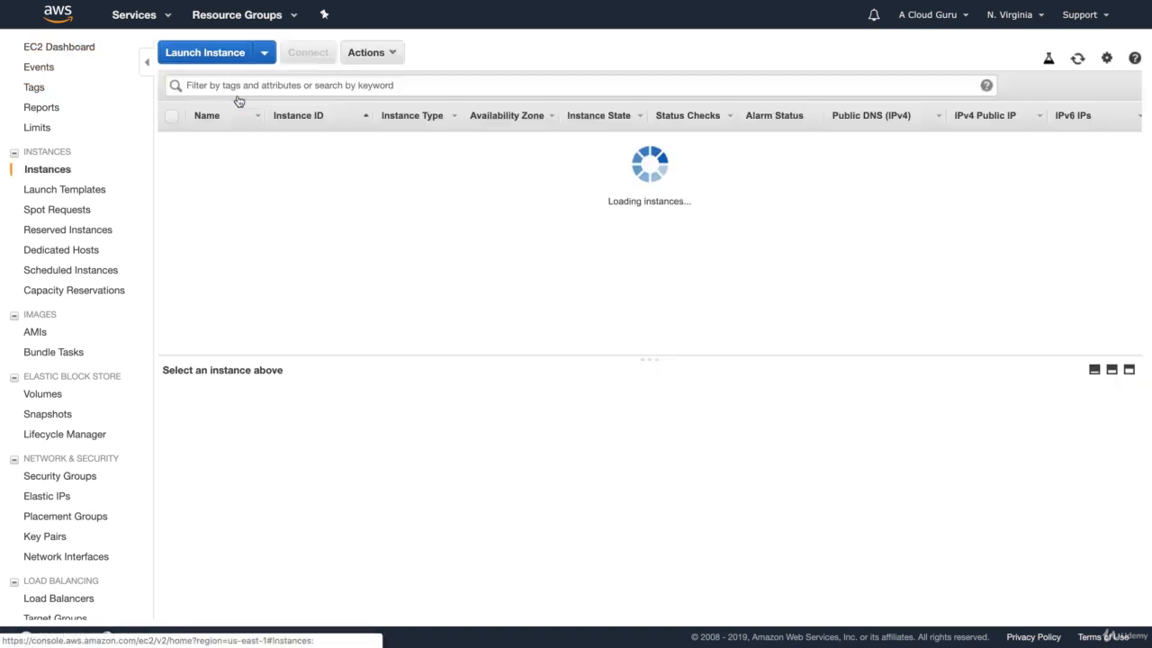
{"action": "left_click", "coordinate": [378, 52]}
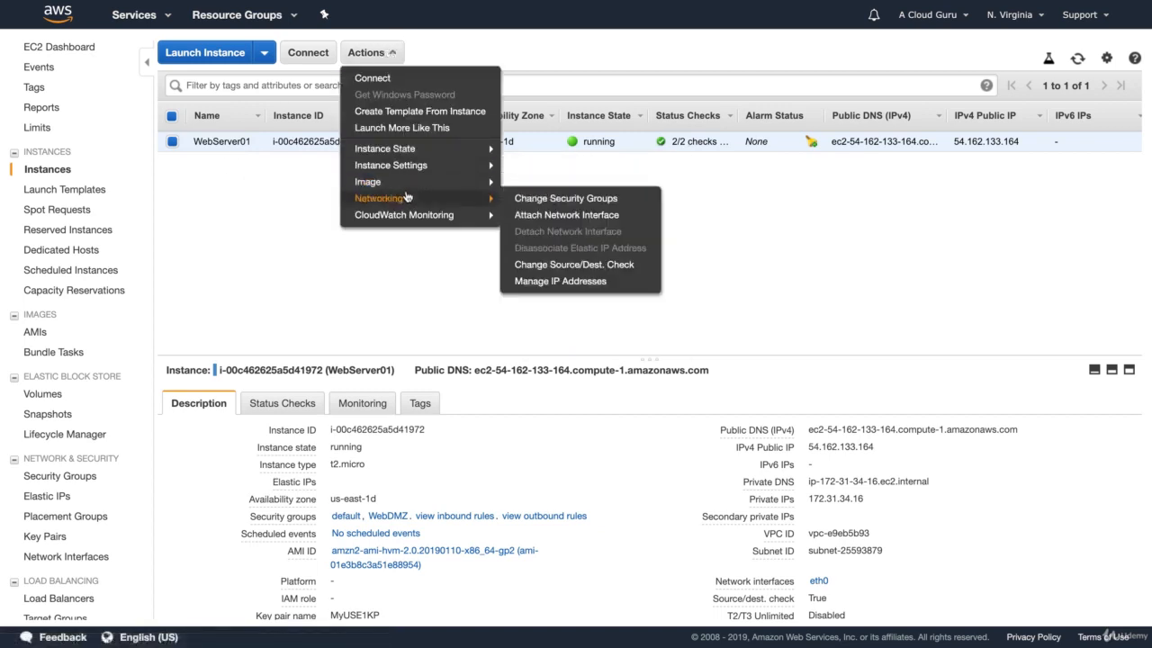
{"action": "mouse_move", "coordinate": [487, 203]}
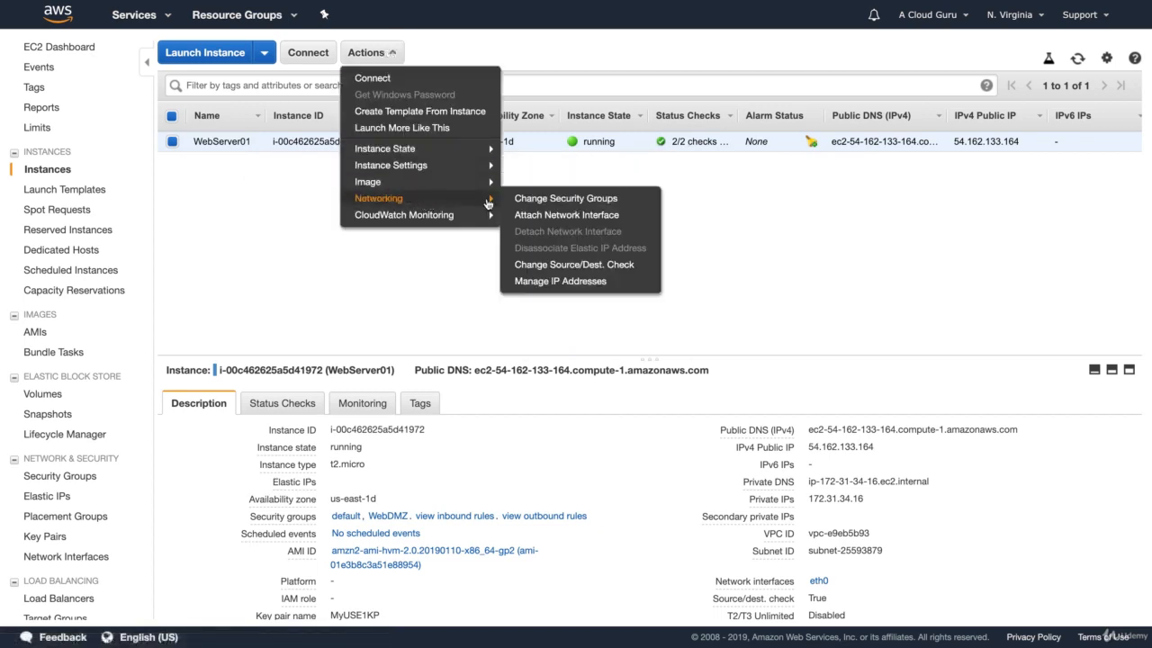
{"action": "left_click", "coordinate": [554, 199]}
{"action": "left_click", "coordinate": [257, 273]}
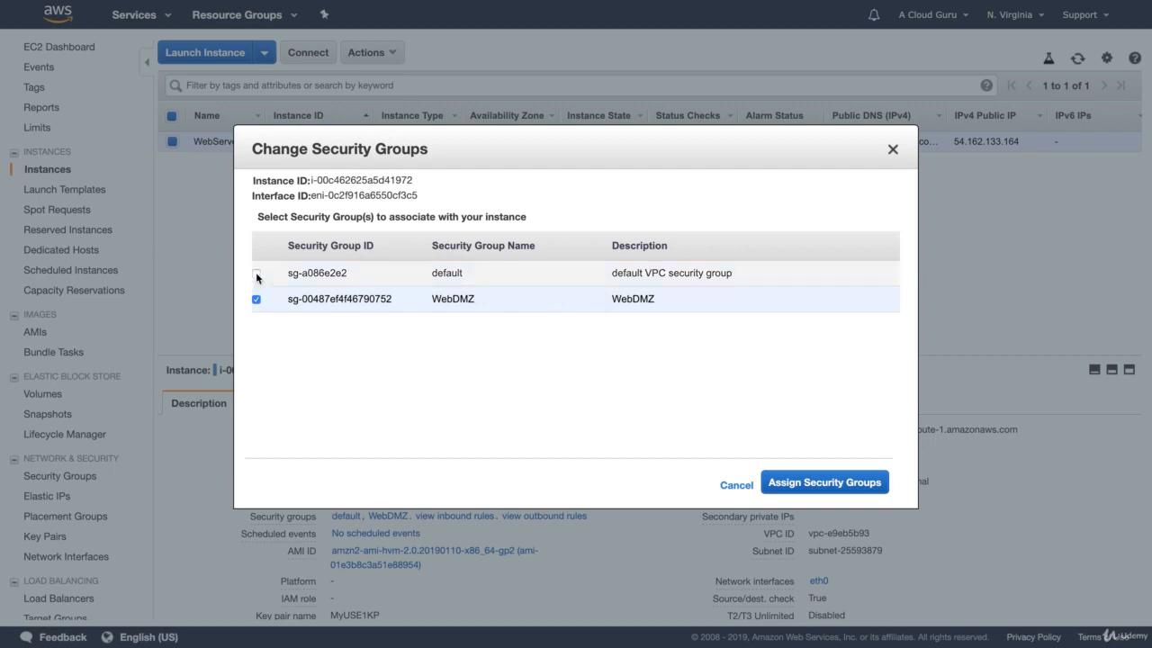
{"action": "left_click", "coordinate": [828, 490]}
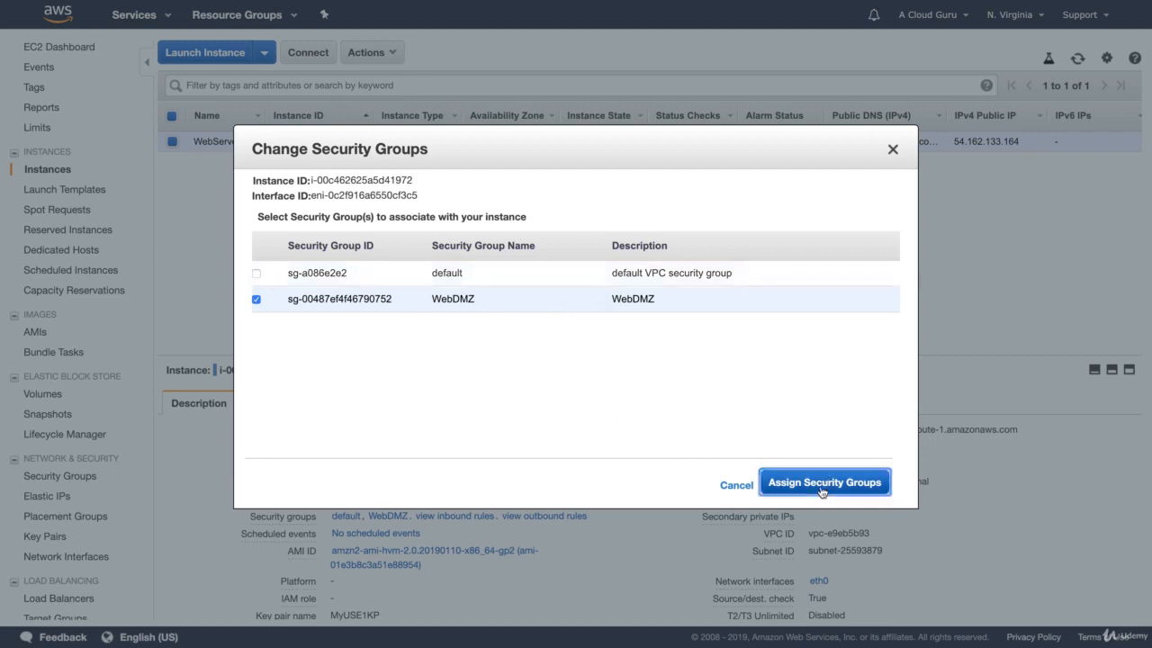